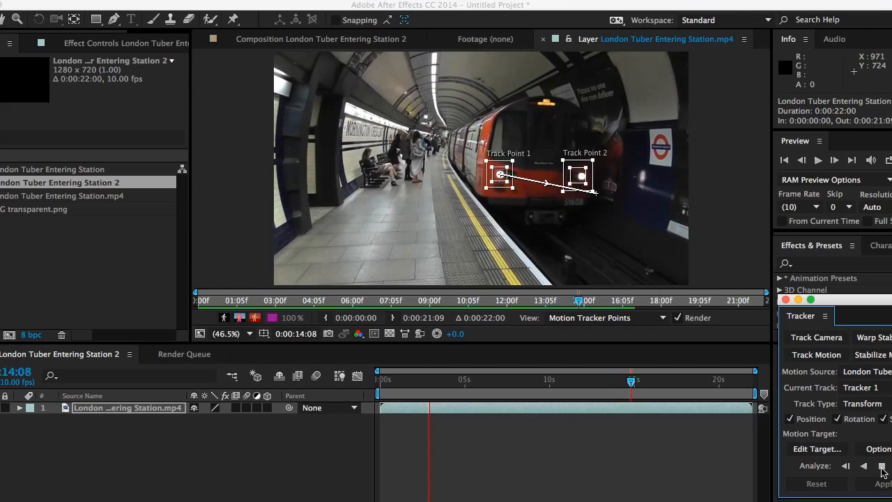
# - Stop the analysis, realign Track Point 2 on the train's headlight, and resume analyzing forward
pyautogui.click(881, 467)
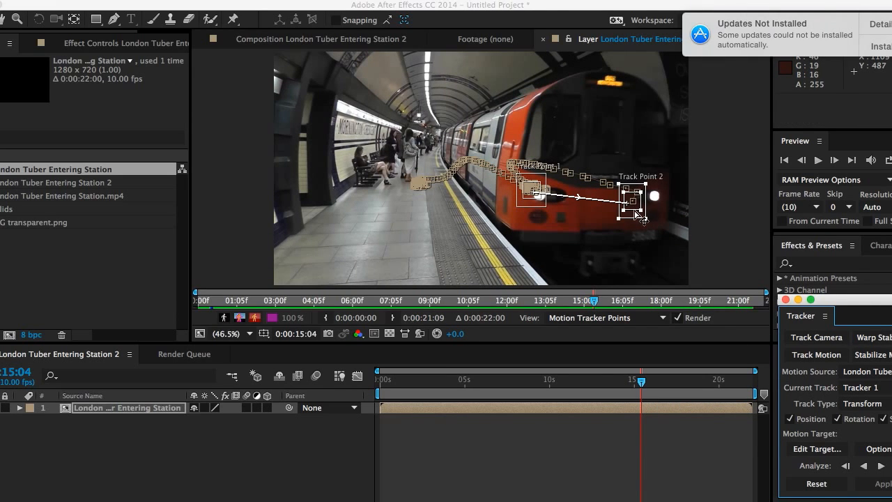
pyautogui.moveTo(635, 215); pyautogui.dragTo(659, 212)
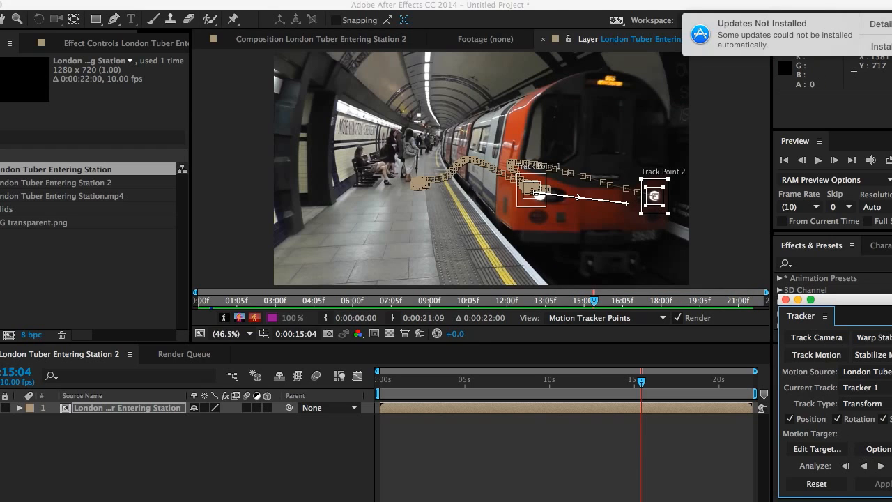
pyautogui.click(891, 466)
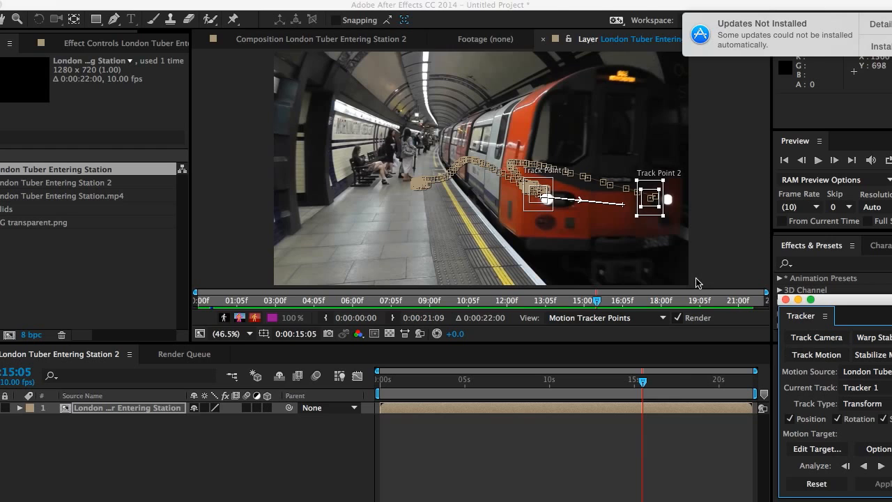
# - Realign Track Point 2 onto the headlight over a few frames and continue analyzing forward
pyautogui.moveTo(652, 209); pyautogui.dragTo(676, 221)
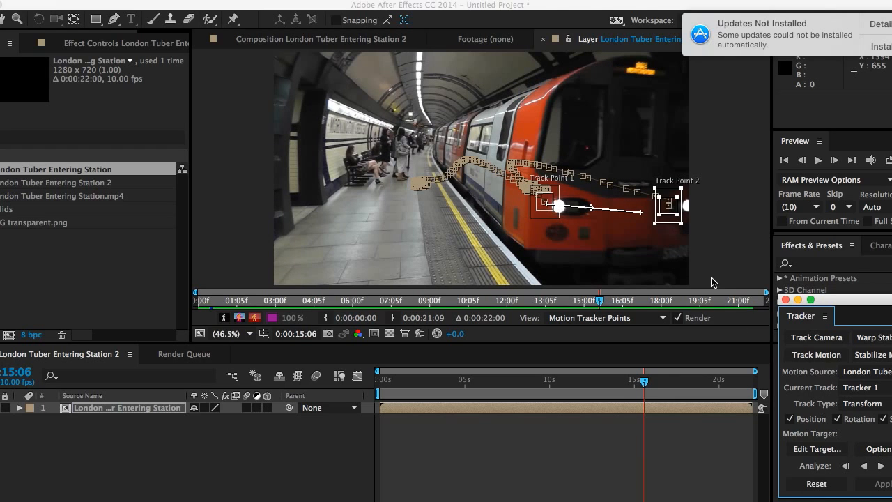
pyautogui.moveTo(673, 218); pyautogui.dragTo(699, 222)
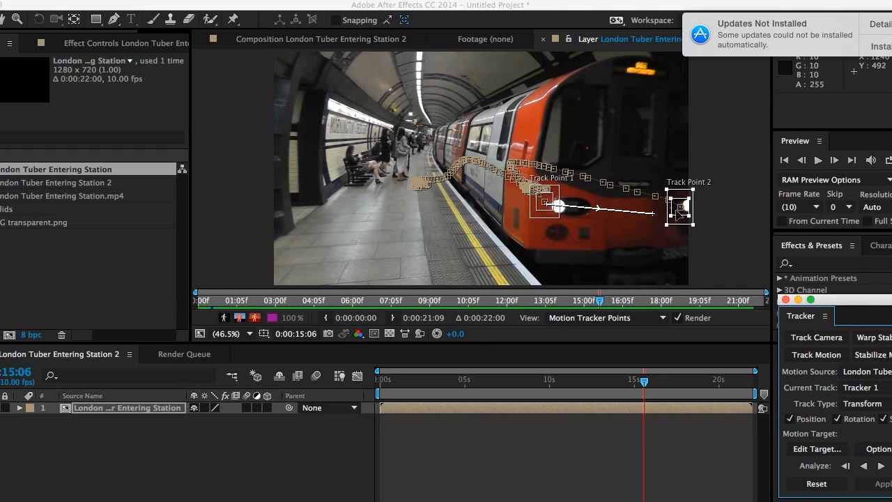
pyautogui.moveTo(677, 213); pyautogui.dragTo(682, 213)
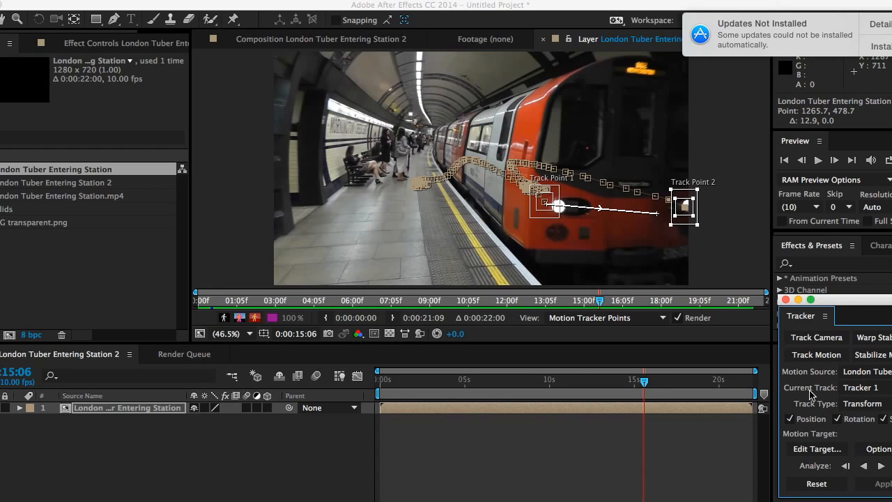
pyautogui.click(881, 467)
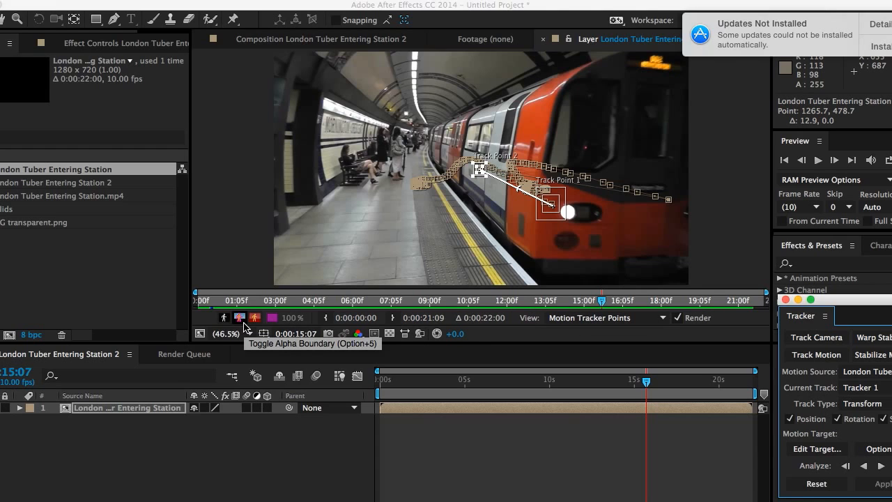
# - Create a new Null Object layer in the composition
pyautogui.rightClick(263, 439)
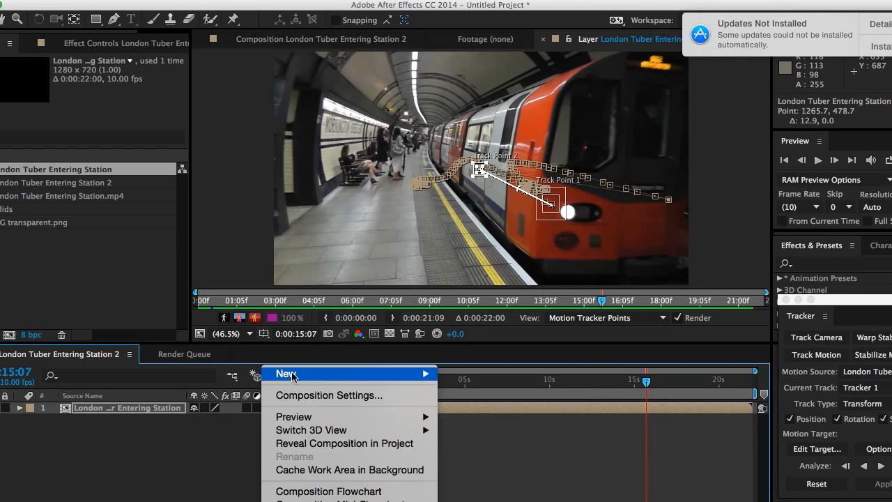
pyautogui.moveTo(427, 376)
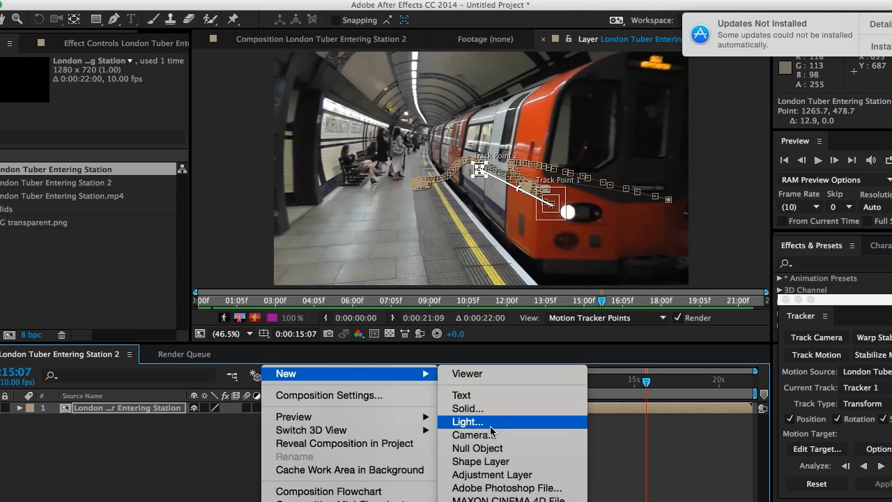
pyautogui.click(491, 450)
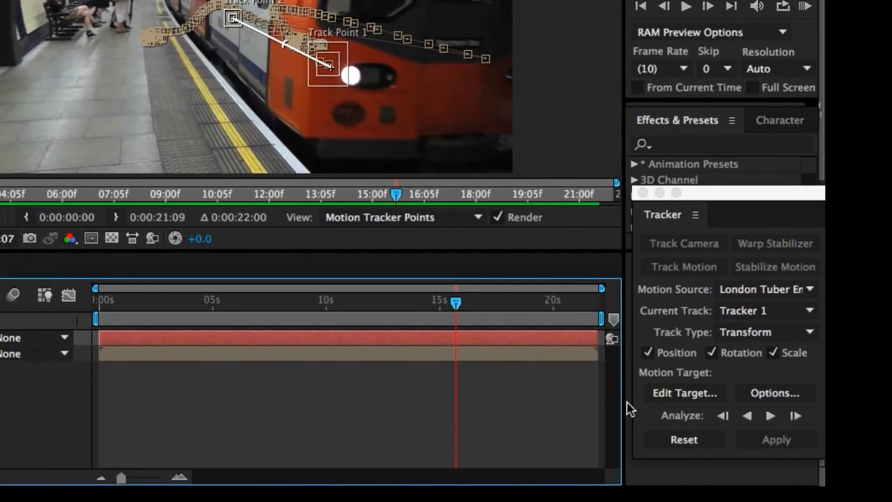
# - Set the tracker's motion target to the Null 3 layer and apply the track in X and Y dimensions
pyautogui.click(683, 393)
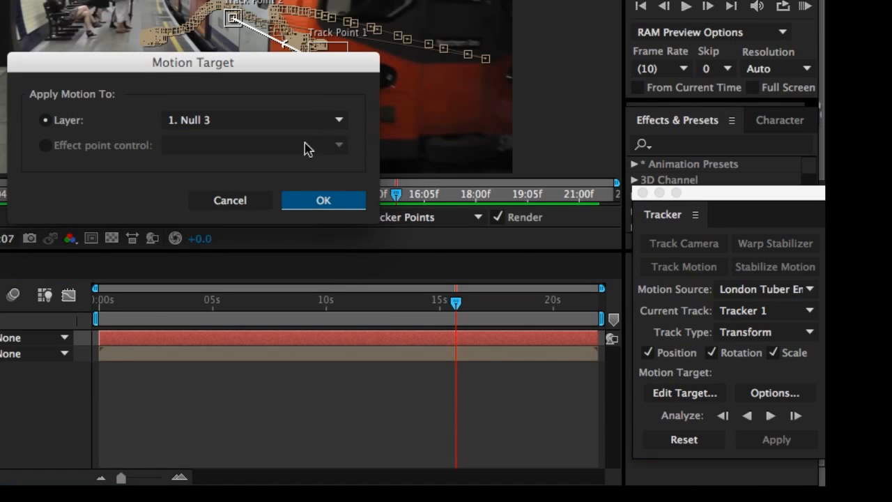
pyautogui.click(325, 201)
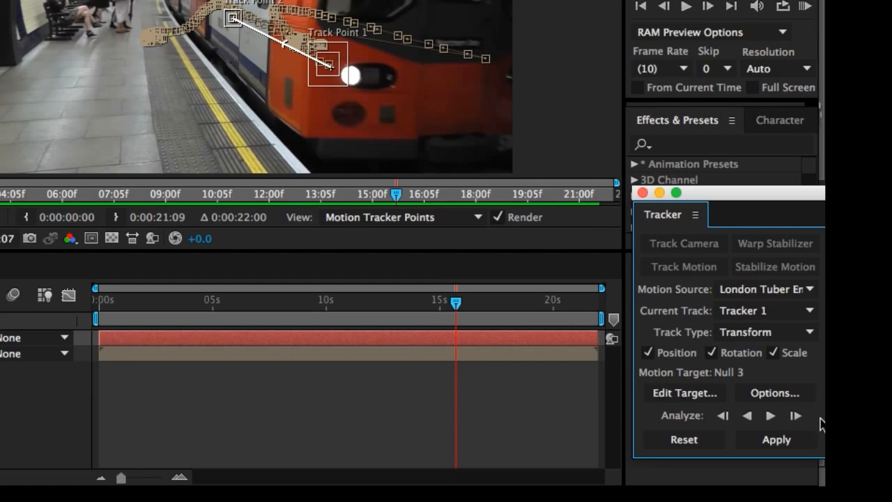
pyautogui.click(776, 443)
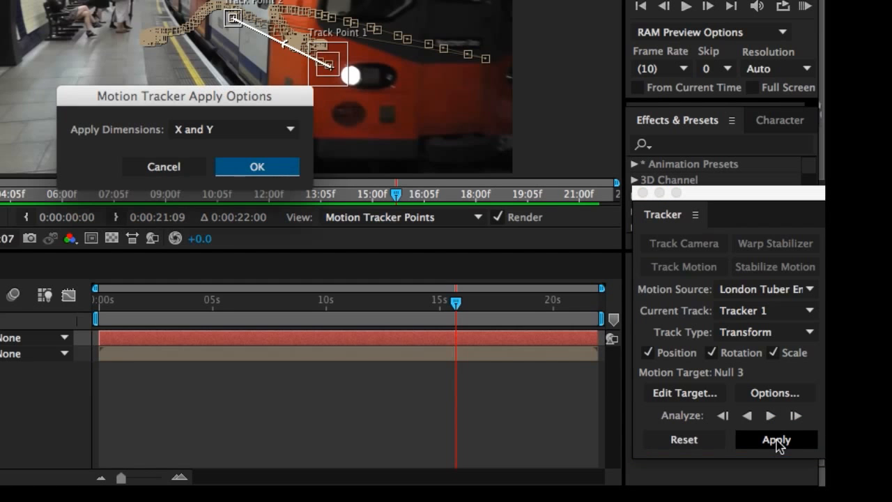
pyautogui.click(271, 171)
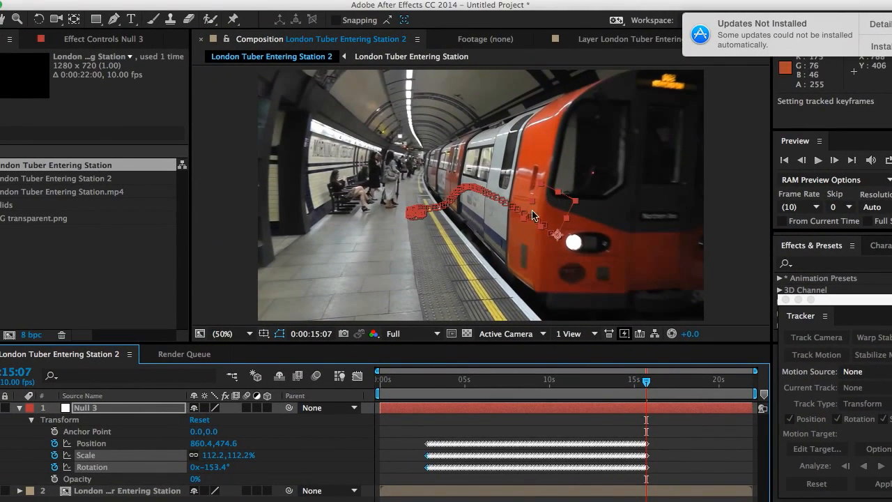
# - Go to about 2 seconds and add TFG transparent.png to the composition as the top layer
pyautogui.moveTo(646, 382); pyautogui.dragTo(424, 386)
pyautogui.click(4, 220)
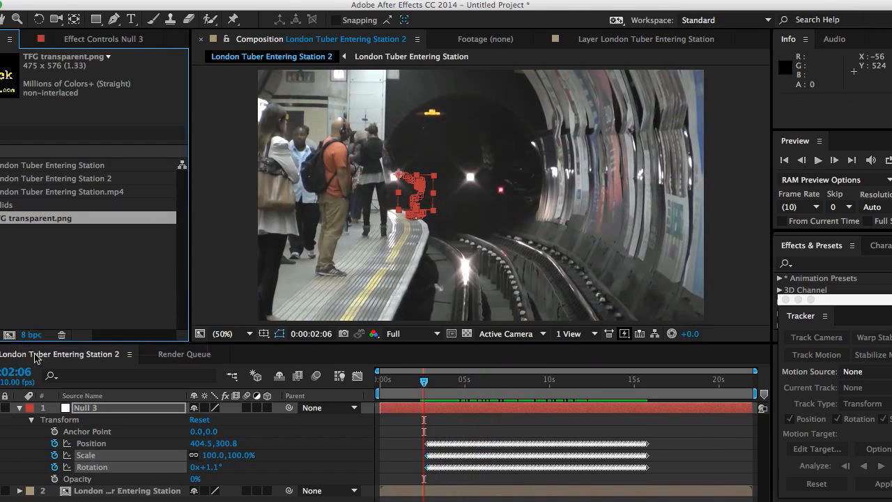
pyautogui.moveTo(38, 398); pyautogui.dragTo(38, 406)
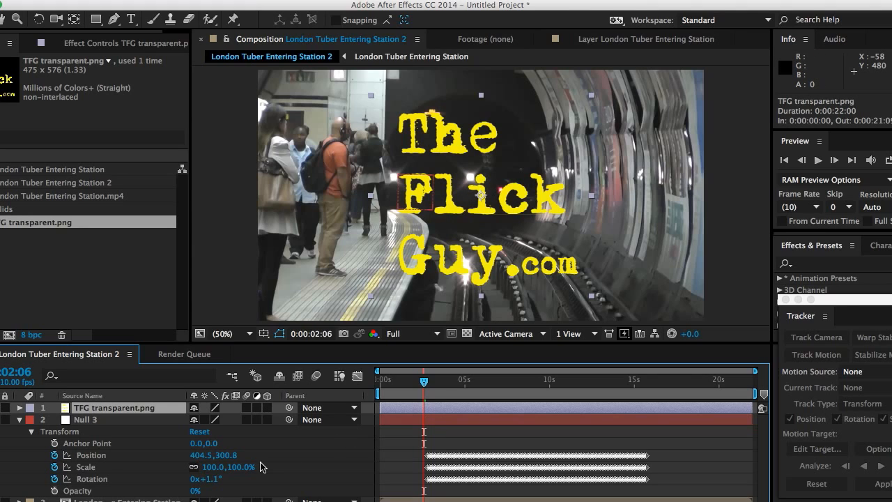
# - Expand the logo layer's Transform properties and scale it down to 14%
pyautogui.click(19, 409)
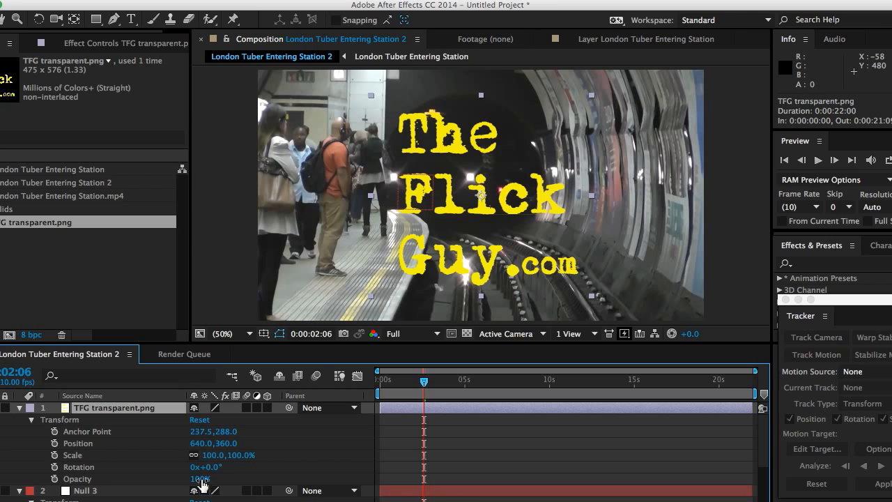
pyautogui.moveTo(211, 455); pyautogui.dragTo(153, 454)
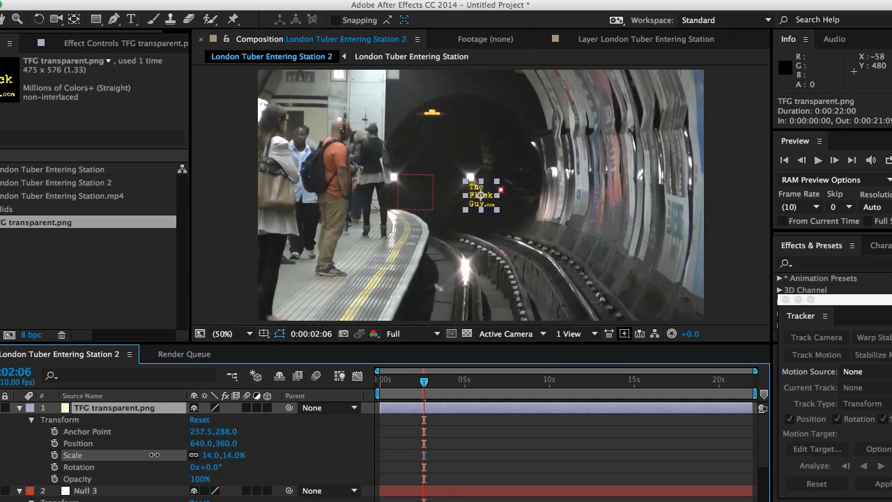
# - Move the logo onto the approaching train in the tunnel, to position about 520, 344
pyautogui.moveTo(423, 387)
pyautogui.mouseDown()
pyautogui.moveTo(463, 388)
pyautogui.moveTo(427, 393)
pyautogui.mouseUp()
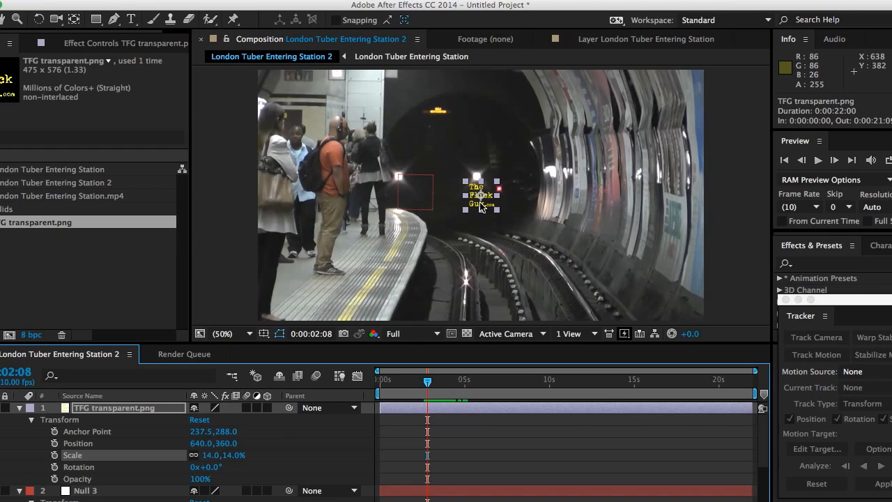
pyautogui.moveTo(480, 206); pyautogui.dragTo(440, 195)
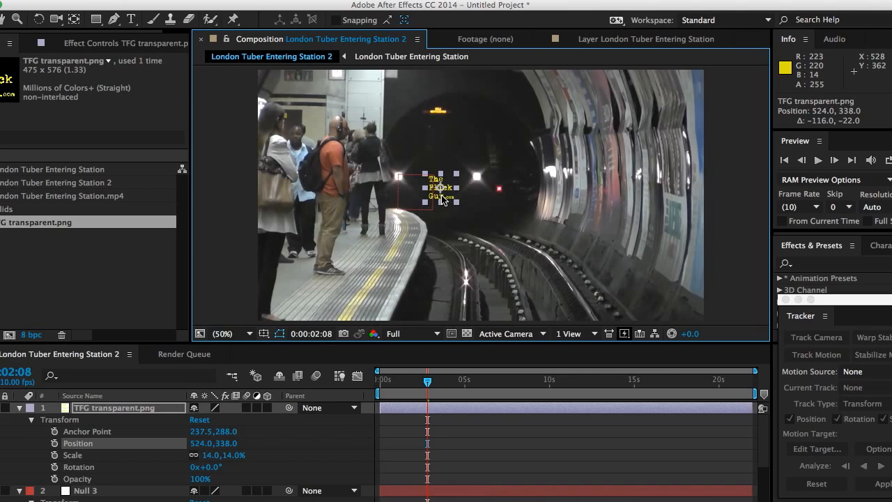
pyautogui.moveTo(441, 199); pyautogui.dragTo(440, 200)
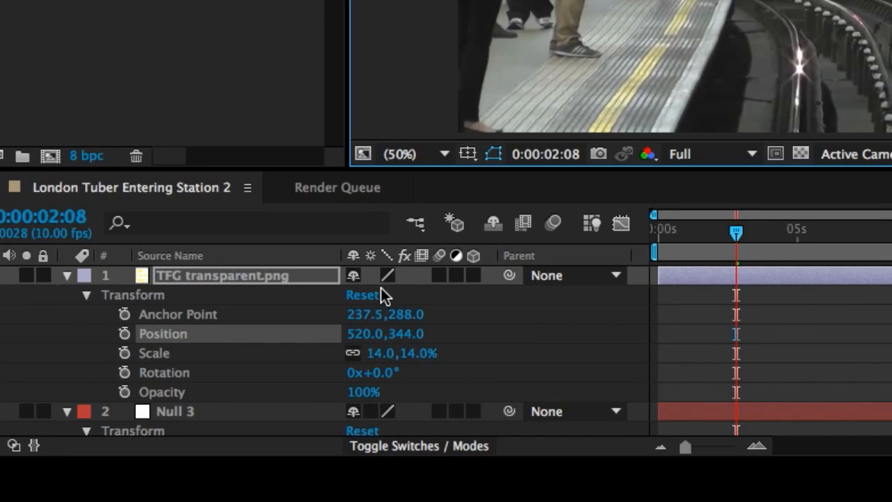
# - Parent the logo layer to Null 3 with the pick whip
pyautogui.click(509, 276)
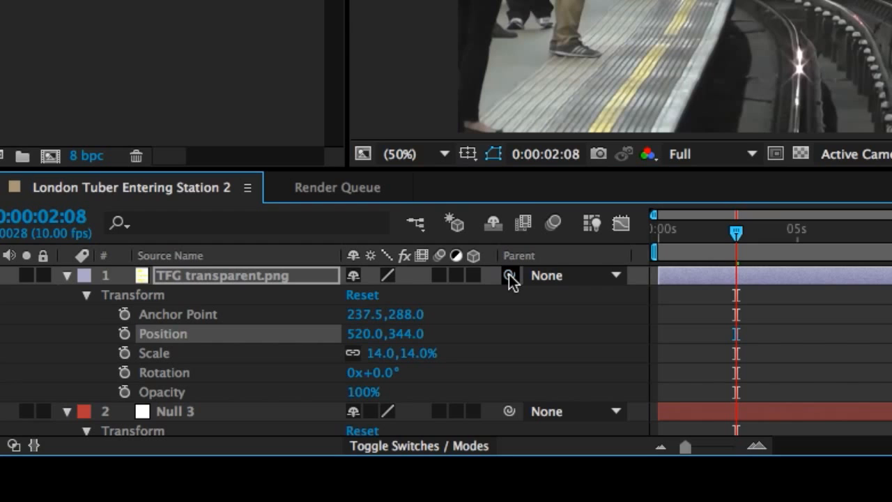
pyautogui.moveTo(509, 276); pyautogui.dragTo(264, 393)
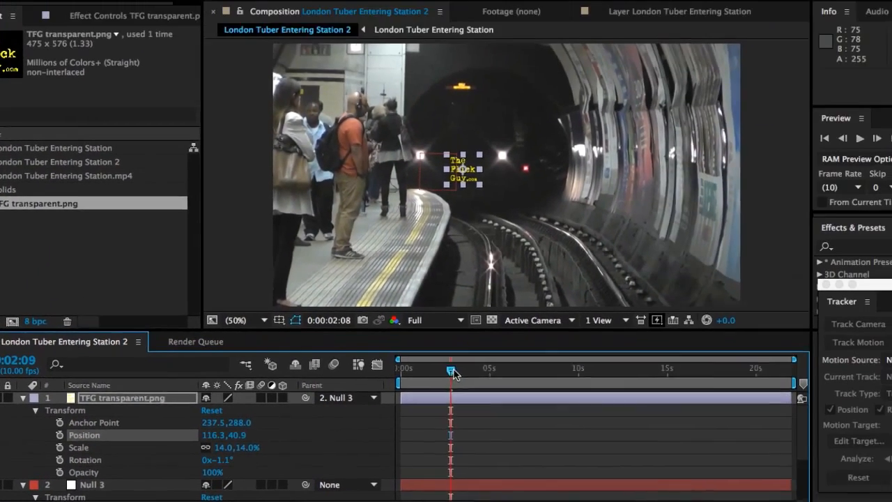
# - Scrub and step frame by frame through the timeline to check how the logo follows the train
pyautogui.moveTo(741, 234); pyautogui.dragTo(754, 241)
pyautogui.moveTo(439, 387); pyautogui.dragTo(483, 398)
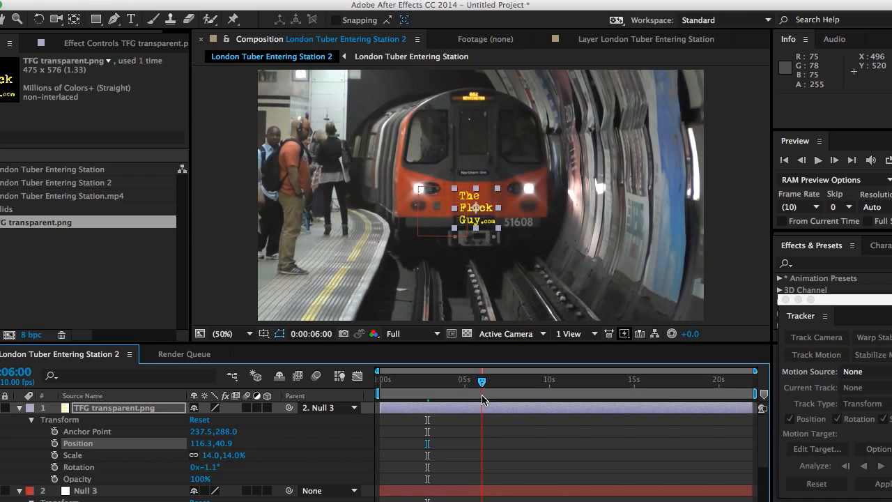
pyautogui.moveTo(482, 398)
pyautogui.mouseDown()
pyautogui.moveTo(444, 397)
pyautogui.moveTo(479, 399)
pyautogui.mouseUp()
pyautogui.moveTo(489, 402); pyautogui.dragTo(443, 402)
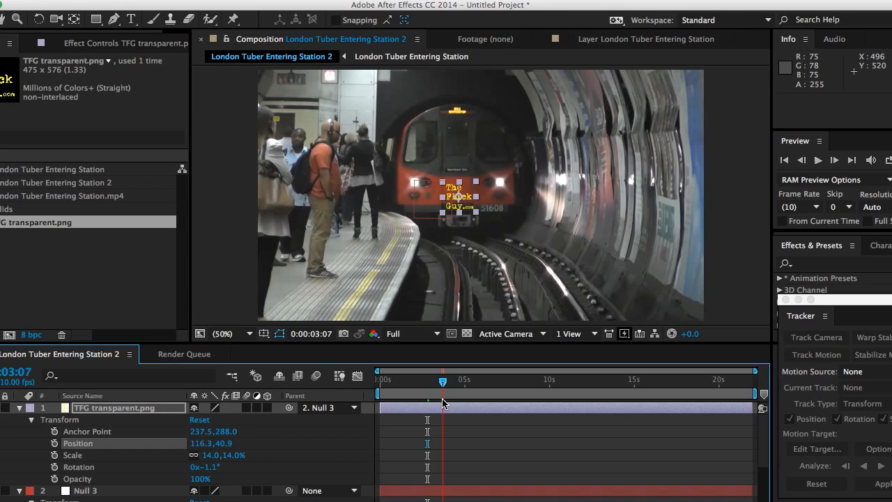
pyautogui.moveTo(443, 402); pyautogui.dragTo(429, 401)
pyautogui.press('pagedown')
pyautogui.press('pagedown')
pyautogui.press('pagedown')
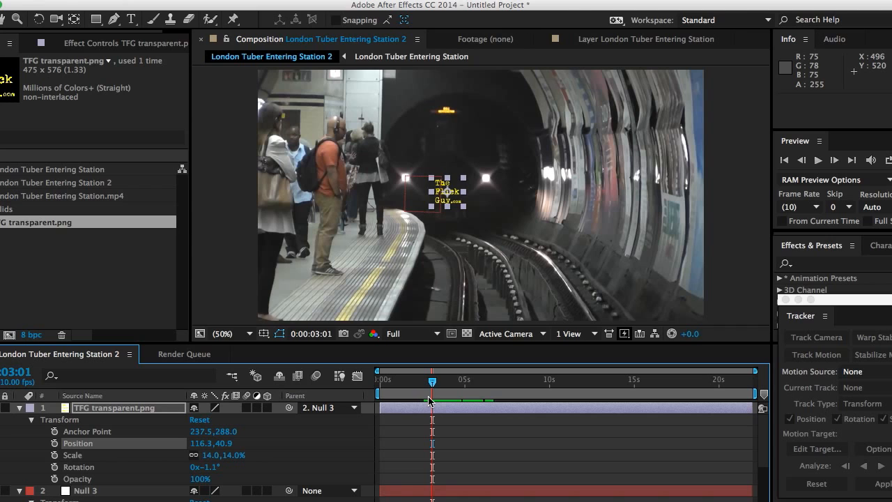
pyautogui.press('pageup')
pyautogui.press('pageup')
pyautogui.press('pageup')
pyautogui.press('pageup')
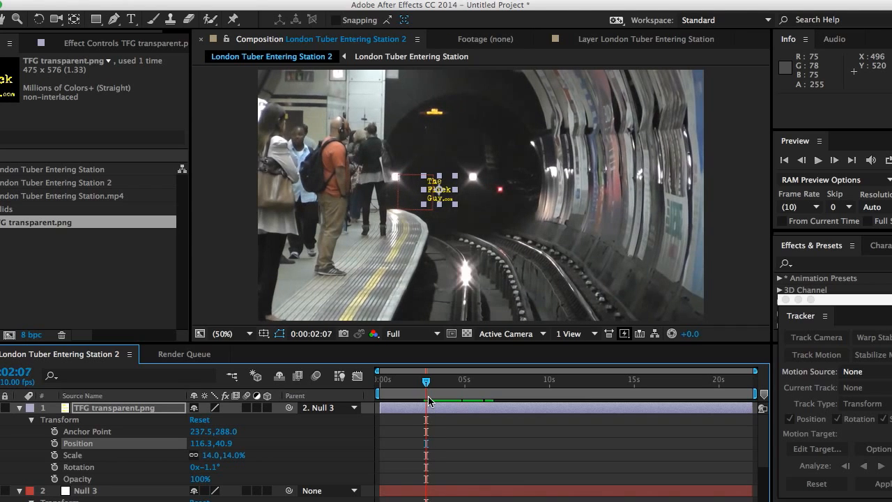
pyautogui.press('pagedown')
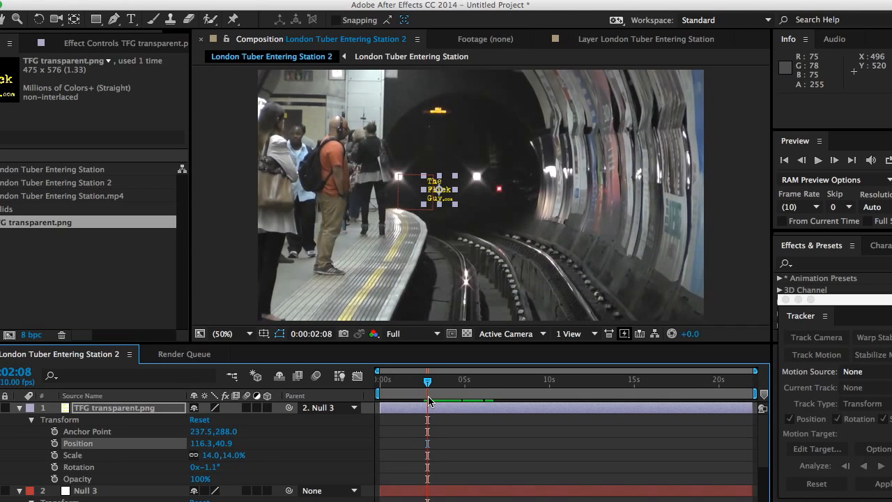
# - Unparent the logo layer and move it slightly up to position 520, 334
pyautogui.click(354, 408)
pyautogui.click(354, 422)
pyautogui.click(448, 203)
pyautogui.moveTo(448, 203); pyautogui.dragTo(448, 200)
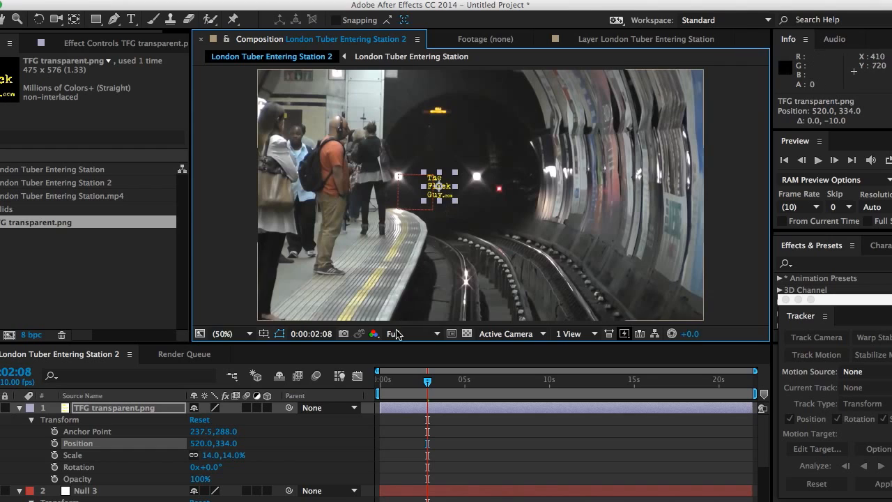
# - Set the logo layer's parent to Null 3
pyautogui.click(325, 409)
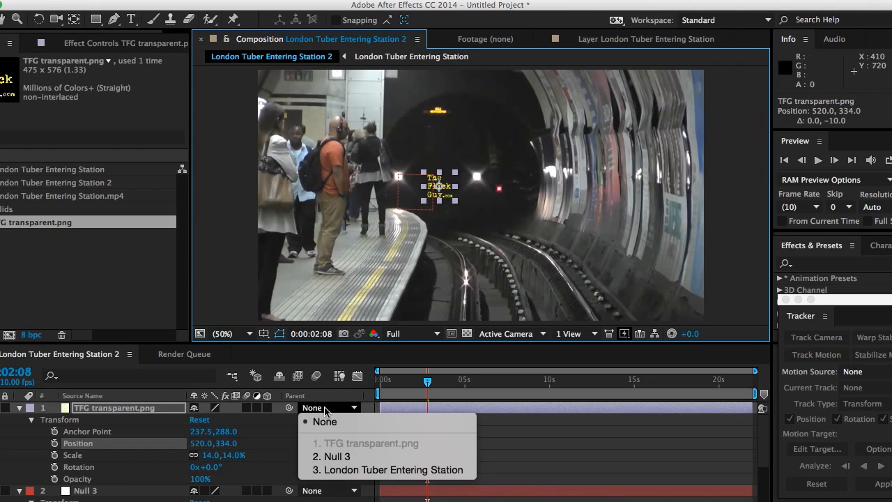
pyautogui.click(337, 457)
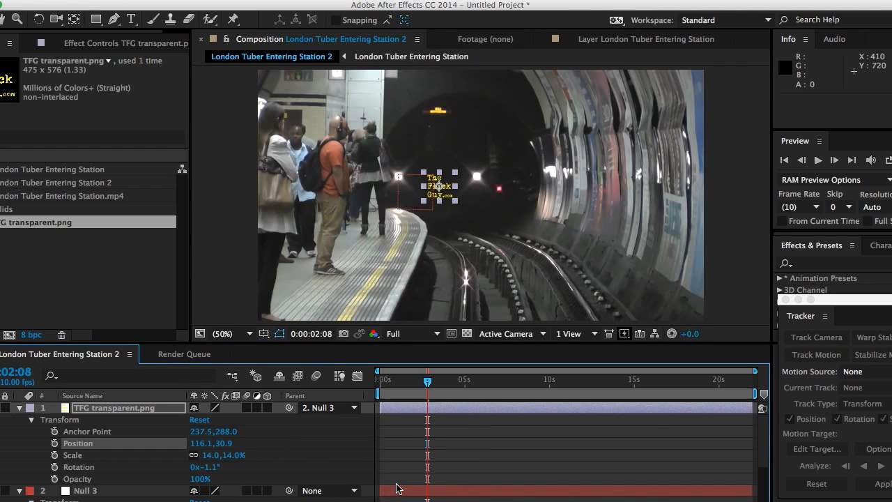
# - Scrub to about 15 seconds and step through frames to check the logo's tracking on the train
pyautogui.click(429, 382)
pyautogui.moveTo(427, 384); pyautogui.dragTo(632, 450)
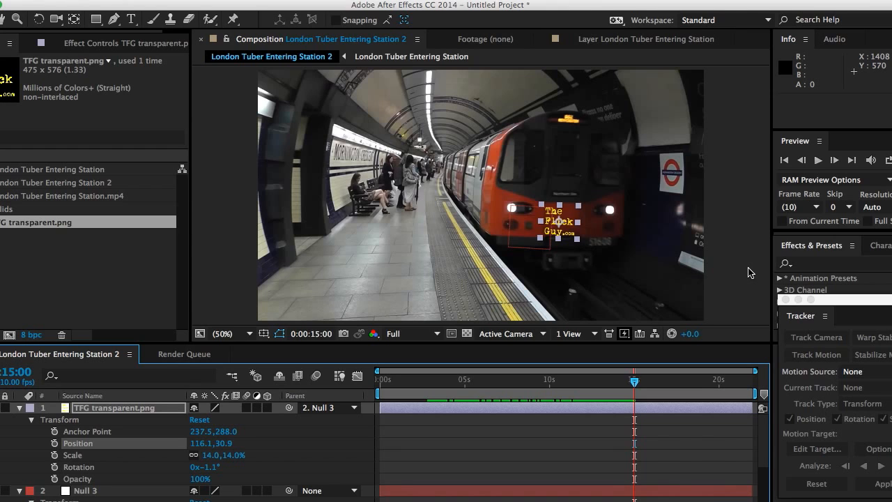
pyautogui.press('pagedown')
pyautogui.press('pagedown')
pyautogui.press('pagedown')
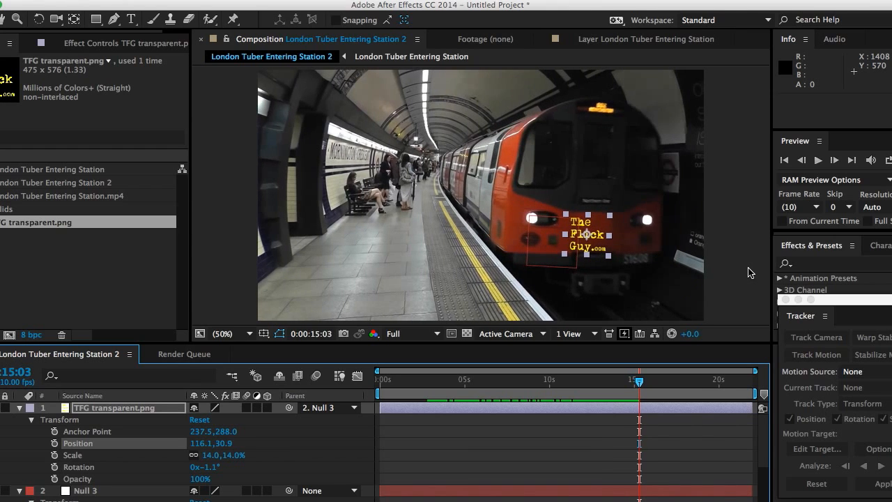
pyautogui.press('pagedown')
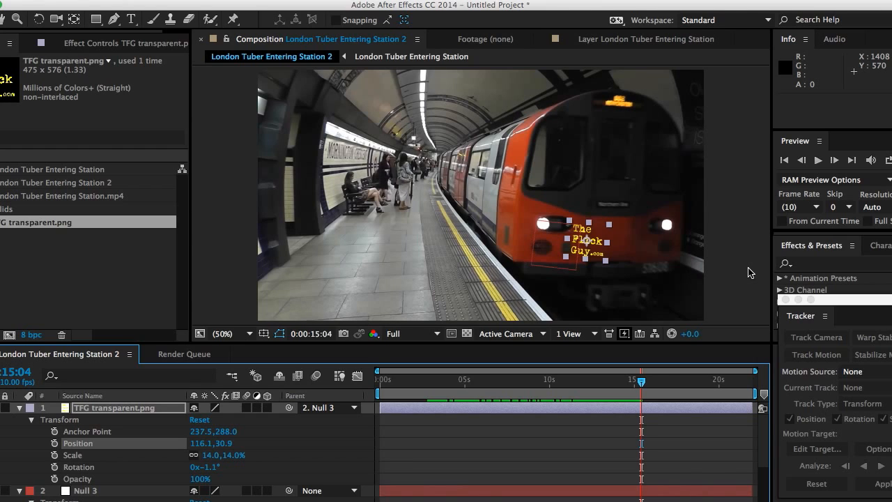
pyautogui.press('pagedown')
pyautogui.press('pagedown')
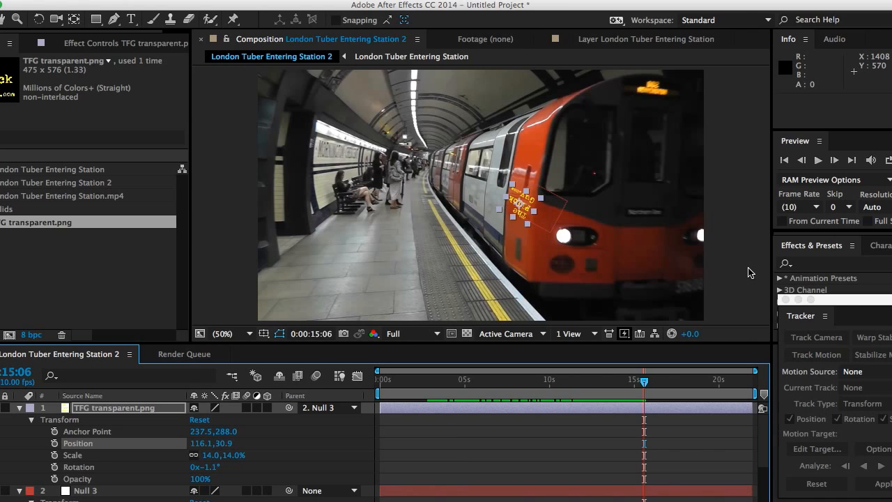
# - Step back and forth through frames 15:01 to 15:06 to inspect the logo's alignment on the train front
pyautogui.press('pageup')
pyautogui.press('pageup')
pyautogui.press('pageup')
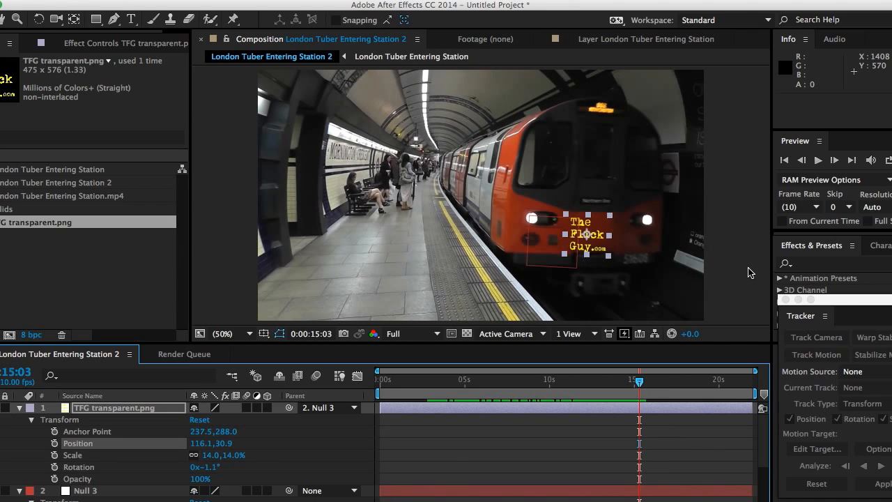
pyautogui.press('pageup')
pyautogui.press('pageup')
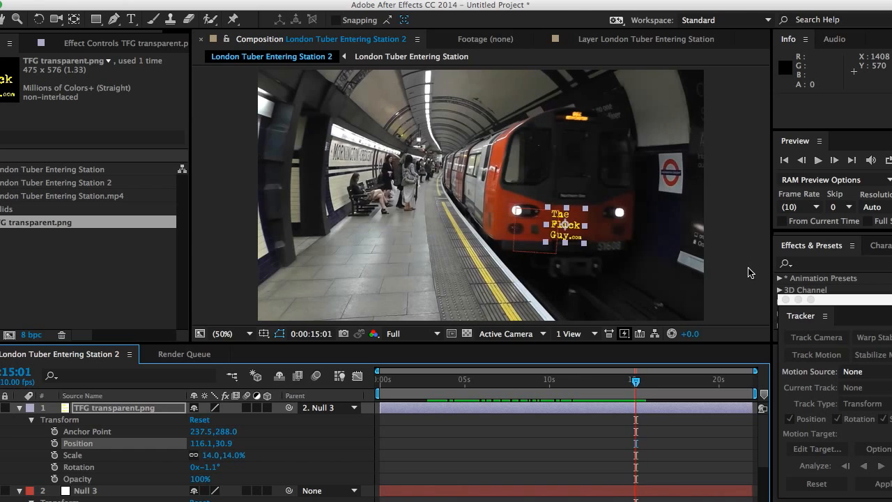
pyautogui.press('pagedown')
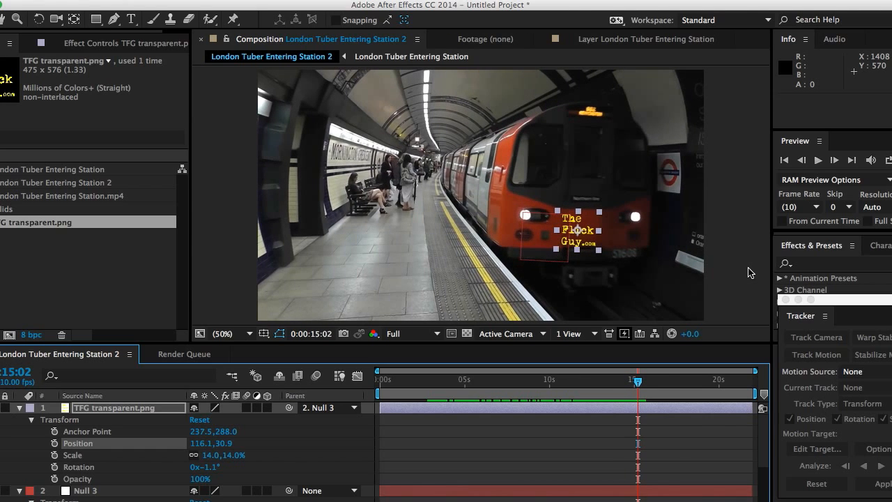
pyautogui.press('pagedown')
pyautogui.press('pagedown')
pyautogui.press('pageup')
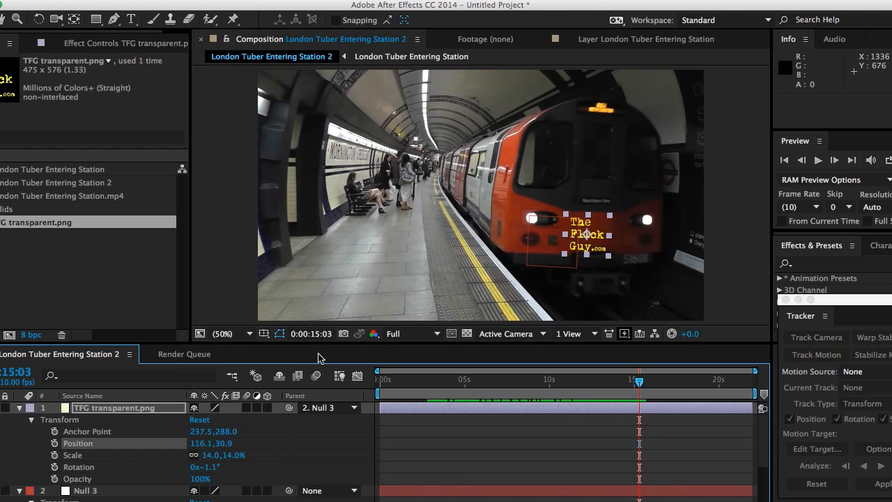
pyautogui.press('pageup')
pyautogui.press('pageup')
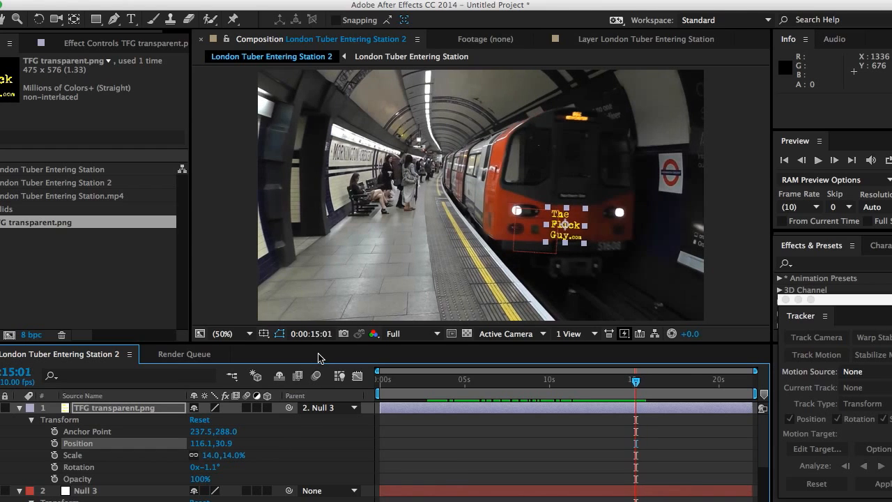
# - Reveal Null 3's transform keyframes around 15 seconds and correct frame 15:04 to rotation 0.5° and position 840.4, 444.4
pyautogui.click(439, 491)
pyautogui.press('pagedown')
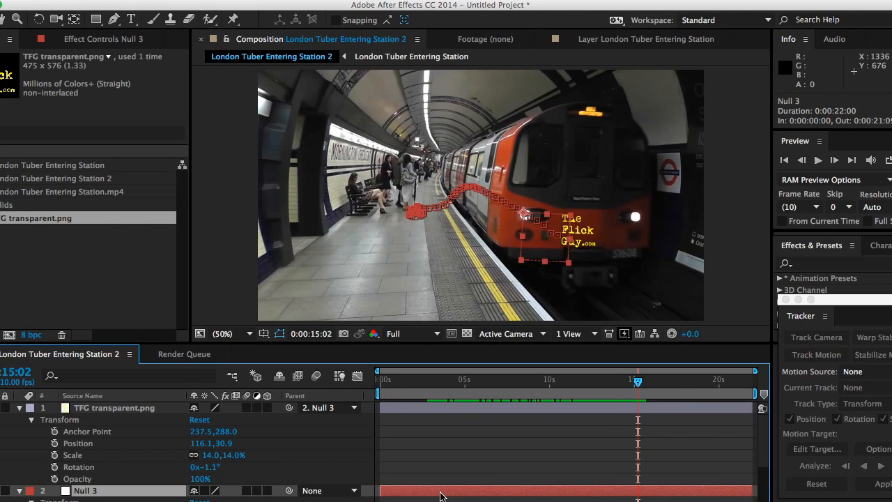
pyautogui.scroll(-3, 376, 477)
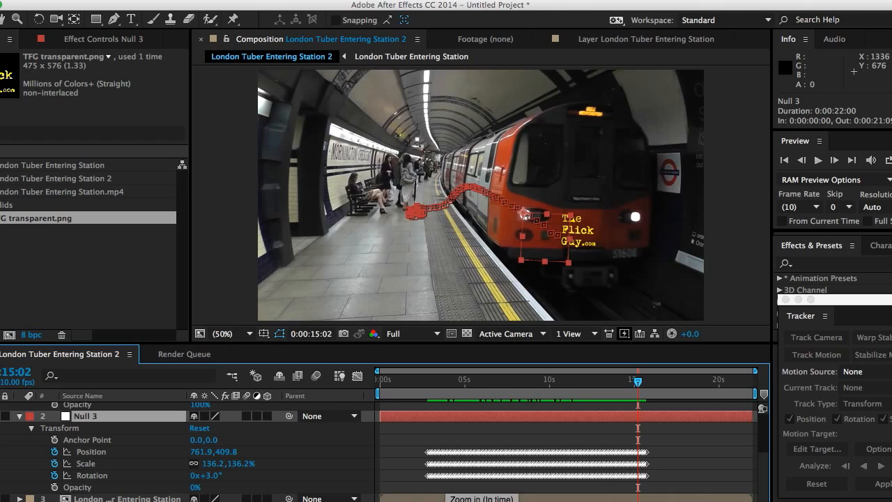
pyautogui.moveTo(405, 501); pyautogui.dragTo(427, 501)
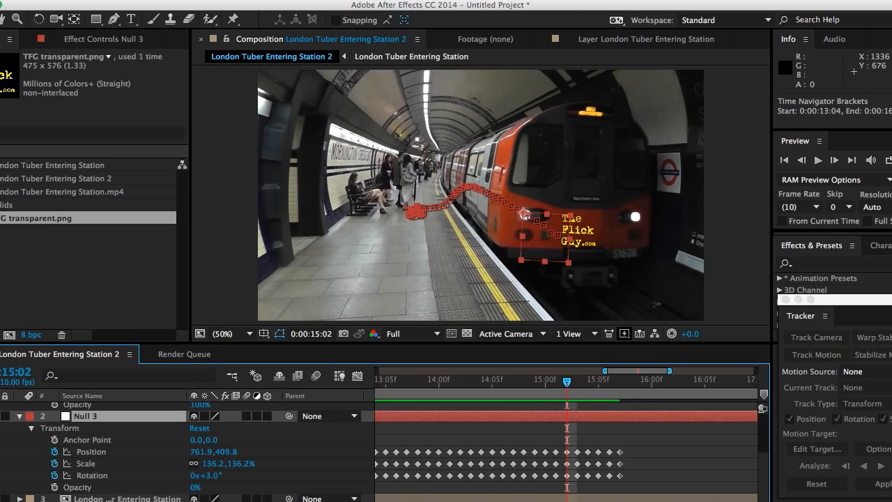
pyautogui.press('pageup')
pyautogui.press('pageup')
pyautogui.press('pageup')
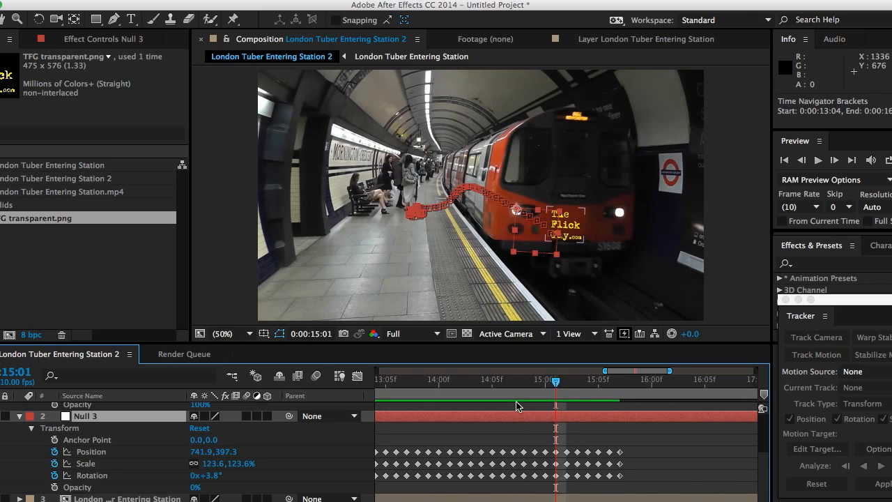
pyautogui.press('pagedown')
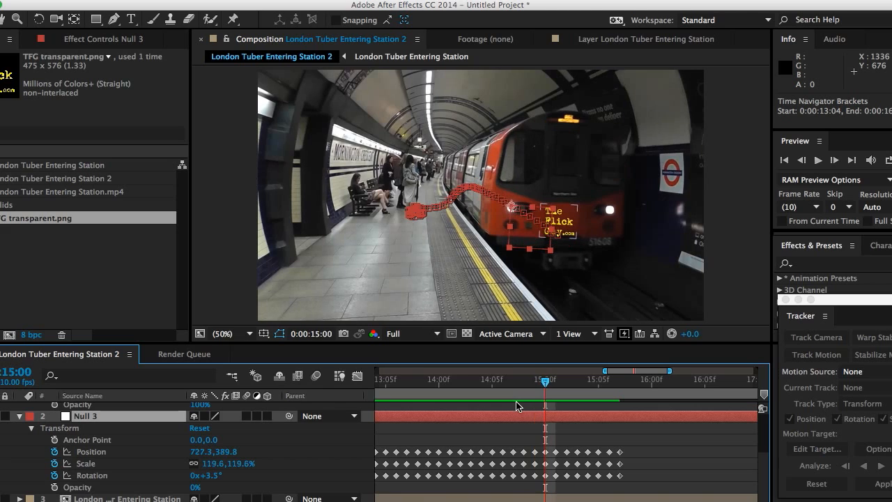
pyautogui.press('pagedown')
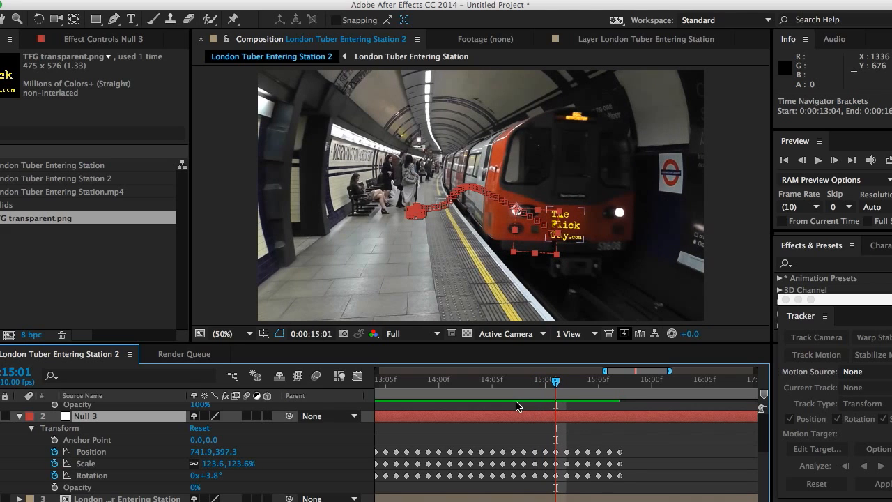
pyautogui.press('pagedown')
pyautogui.press('pagedown')
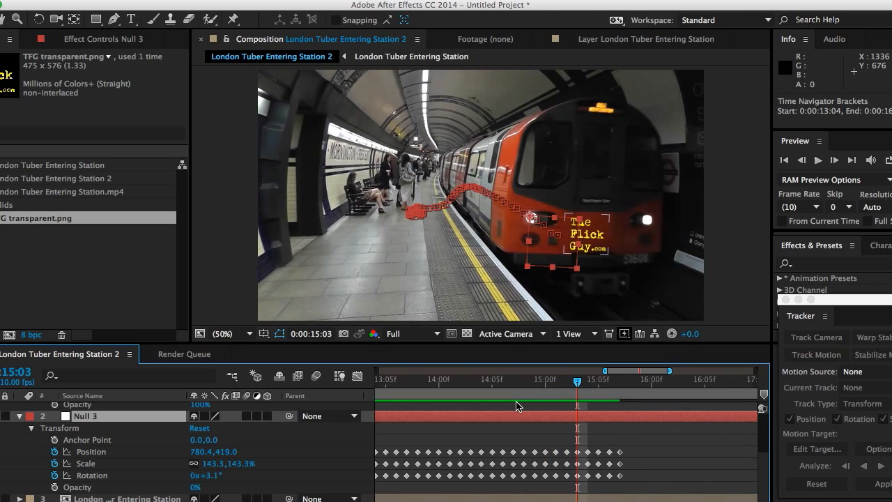
pyautogui.press('pagedown')
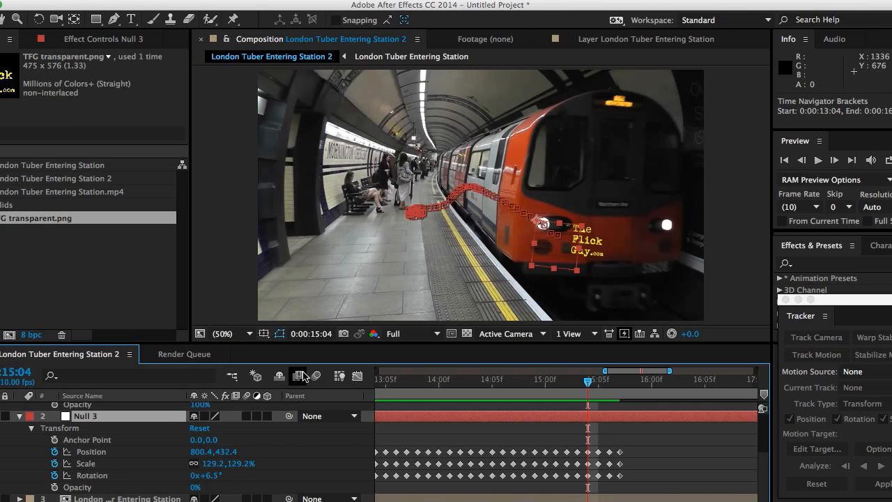
pyautogui.press('pageup')
pyautogui.press('pageup')
pyautogui.press('pageup')
pyautogui.press('pageup')
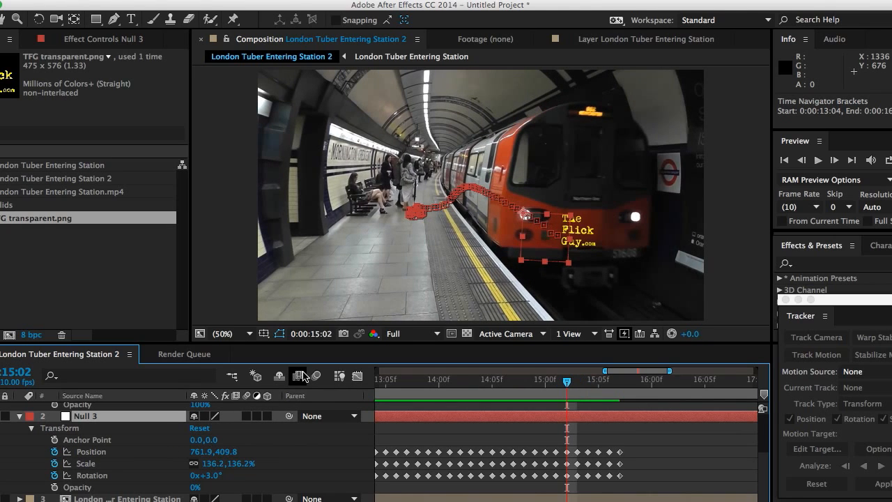
pyautogui.press('pagedown')
pyautogui.press('pagedown')
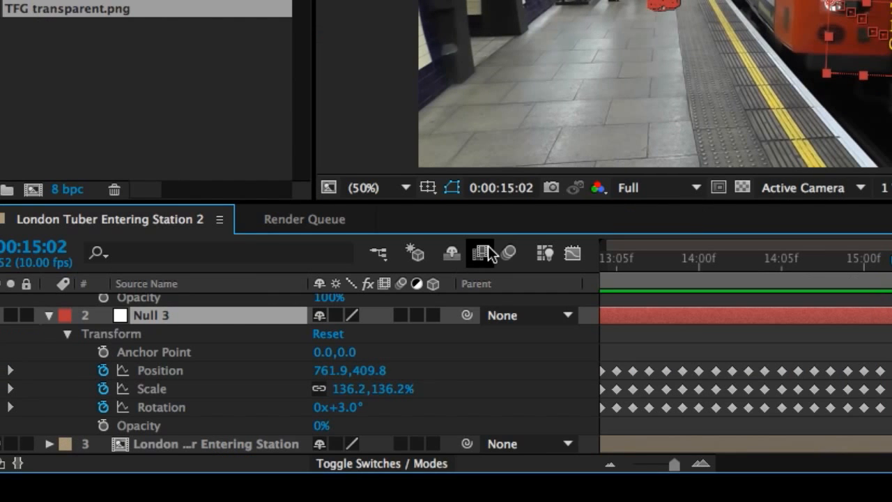
pyautogui.press('pagedown')
pyautogui.press('pagedown')
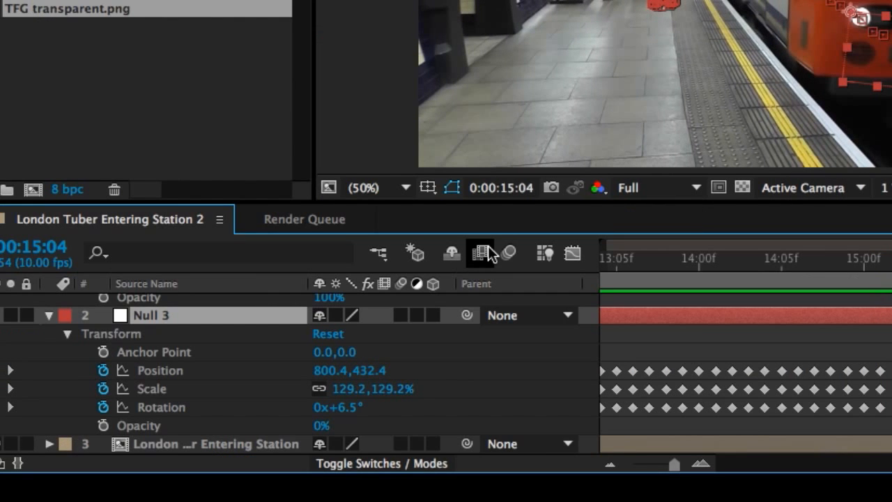
pyautogui.press('pageup')
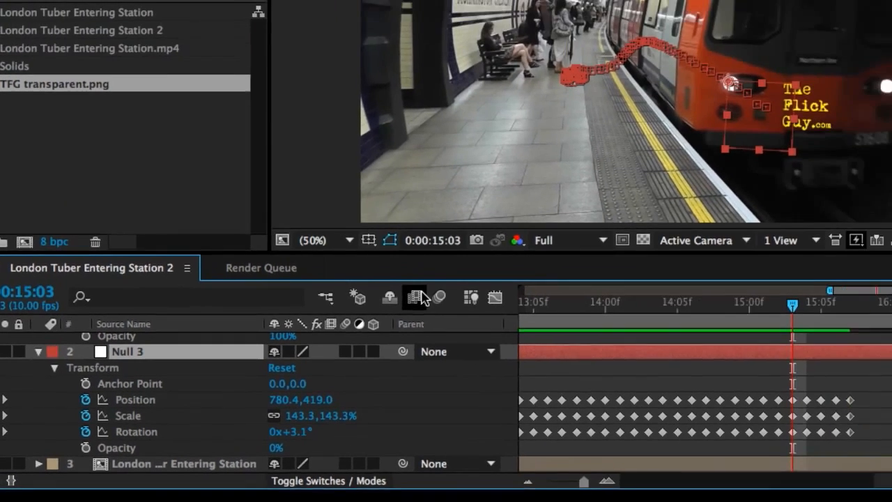
pyautogui.press('pagedown')
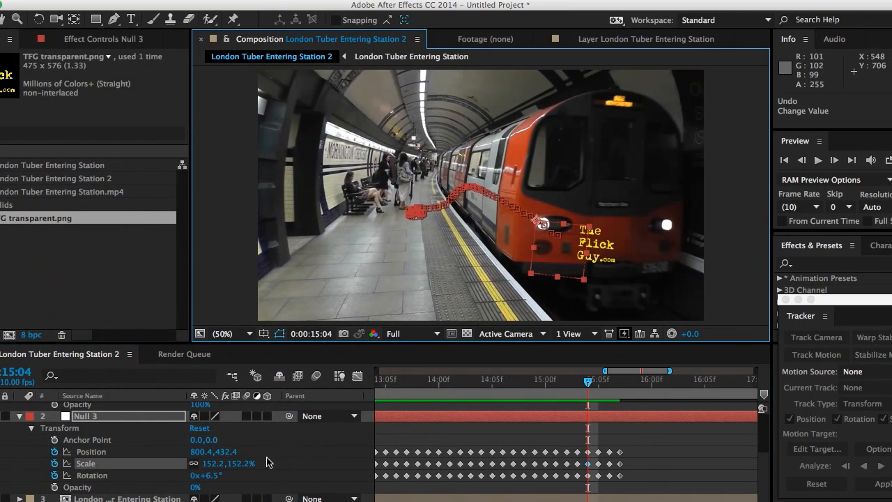
pyautogui.click(212, 475)
pyautogui.moveTo(213, 475); pyautogui.dragTo(214, 477)
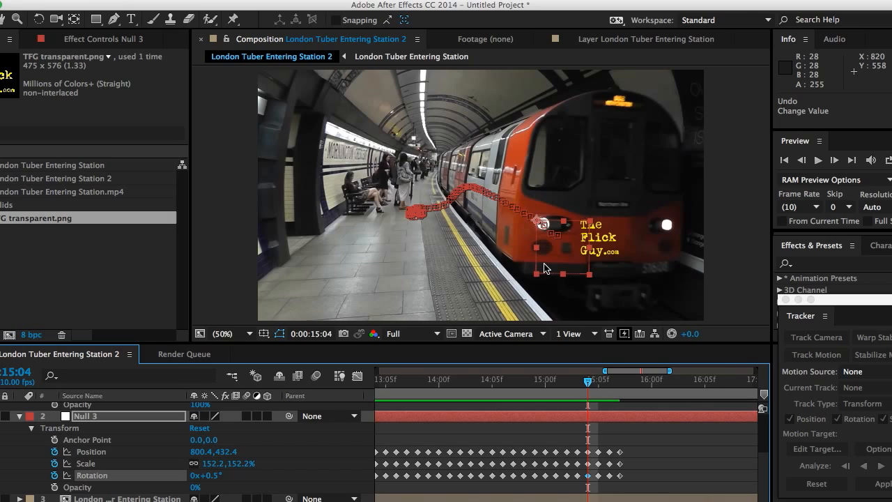
pyautogui.click(545, 269)
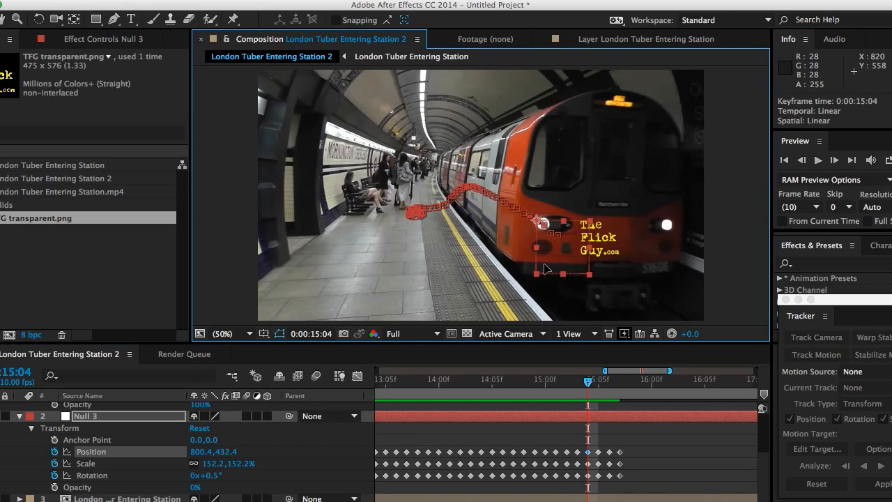
pyautogui.moveTo(545, 268); pyautogui.dragTo(558, 273)
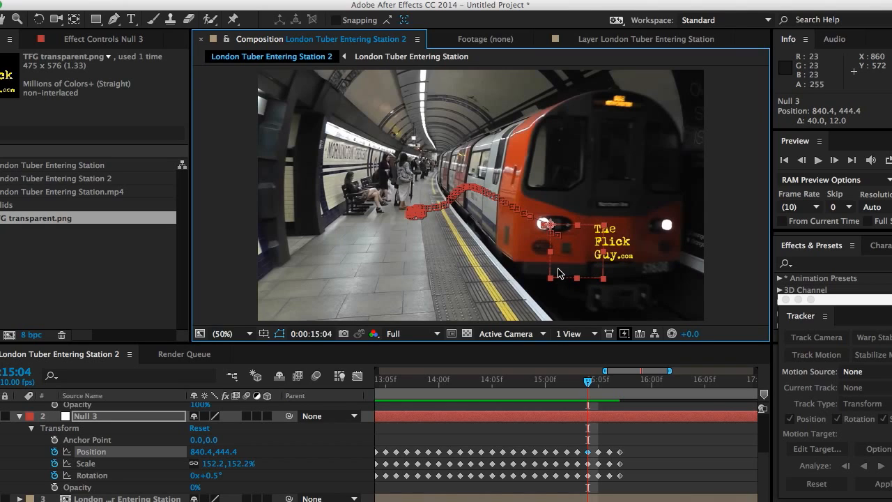
# - Step through frames between 14:07 and 15:04, then move Null 3 at frame 15:01 to position 755.9, 399.3
pyautogui.press('pageup')
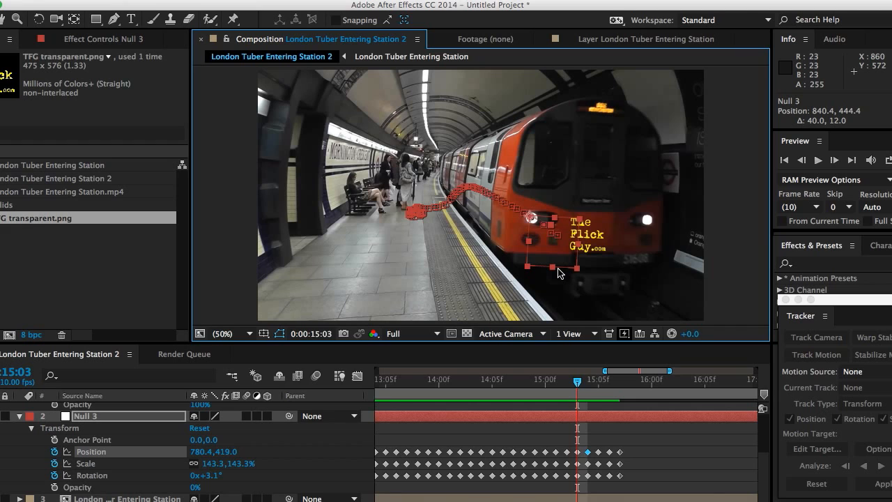
pyautogui.press('pageup')
pyautogui.press('pageup')
pyautogui.press('pageup')
pyautogui.press('pageup')
pyautogui.press('pageup')
pyautogui.press('pageup')
pyautogui.press('pageup')
pyautogui.press('pageup')
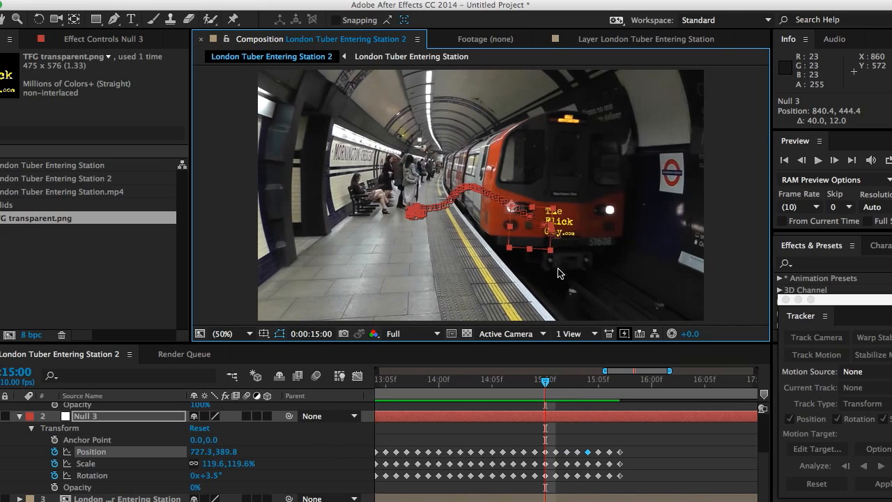
pyautogui.press('pageup')
pyautogui.press('pagedown')
pyautogui.press('pagedown')
pyautogui.press('pagedown')
pyautogui.press('pagedown')
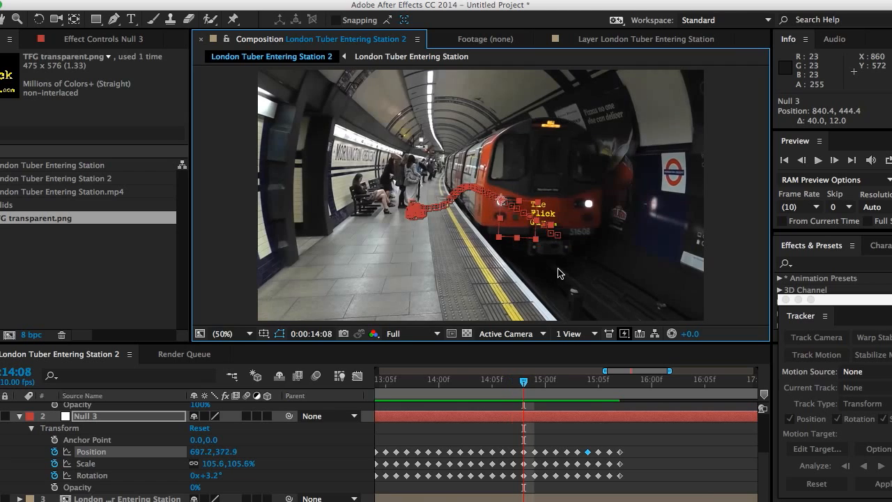
pyautogui.press('pageup')
pyautogui.press('pageup')
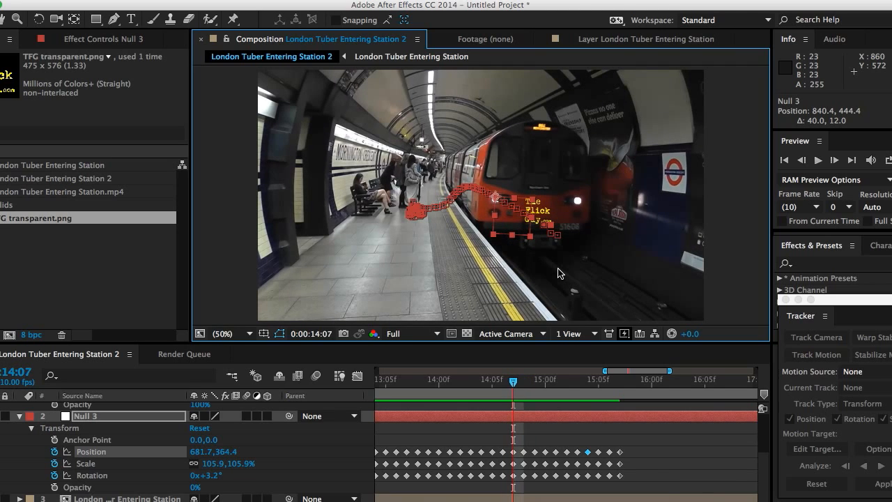
pyautogui.press('pagedown')
pyautogui.press('pagedown')
pyautogui.press('pagedown')
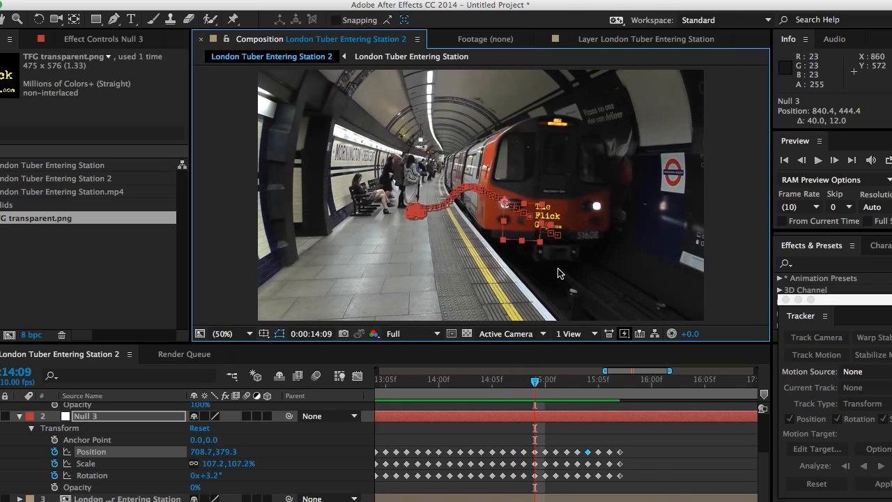
pyautogui.press('pagedown')
pyautogui.press('pagedown')
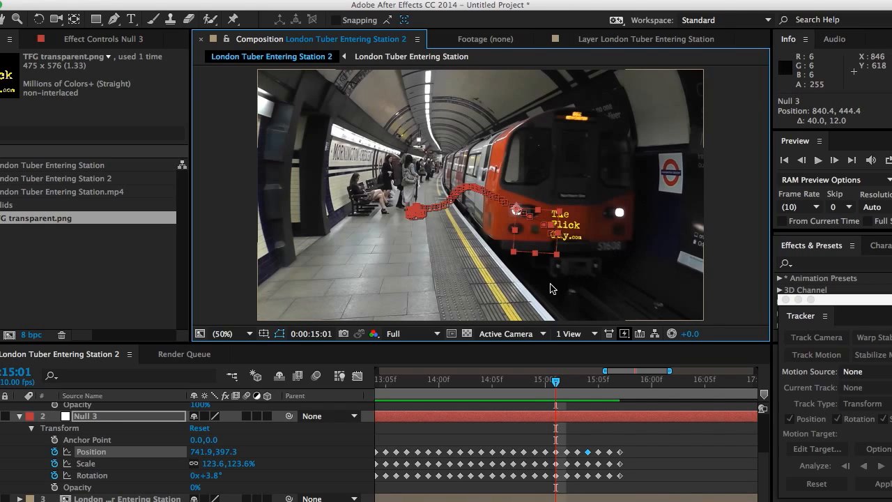
pyautogui.click(536, 248)
pyautogui.moveTo(536, 249); pyautogui.dragTo(542, 249)
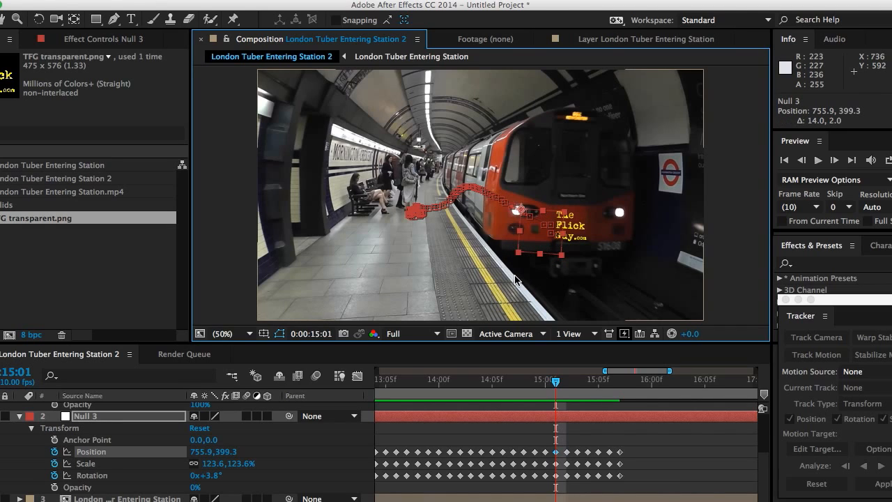
# - Check neighbouring frames, then set Null 3 at frame 15:02 to scale 155.2%, rotation 2.0° and position 769.9, 407.8
pyautogui.press('pageup')
pyautogui.press('pageup')
pyautogui.press('pagedown')
pyautogui.press('pagedown')
pyautogui.press('pagedown')
pyautogui.press('pageup')
pyautogui.press('pageup')
pyautogui.press('pageup')
pyautogui.press('pagedown')
pyautogui.press('pagedown')
pyautogui.press('pagedown')
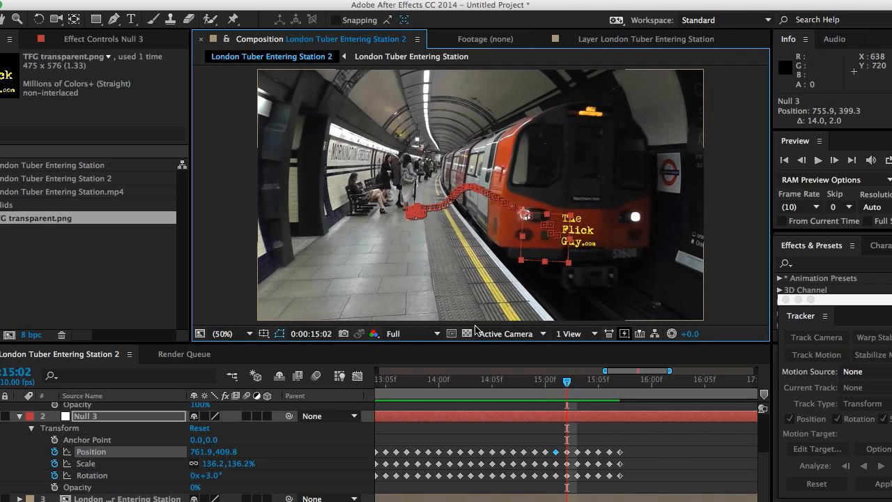
pyautogui.moveTo(236, 463); pyautogui.dragTo(251, 464)
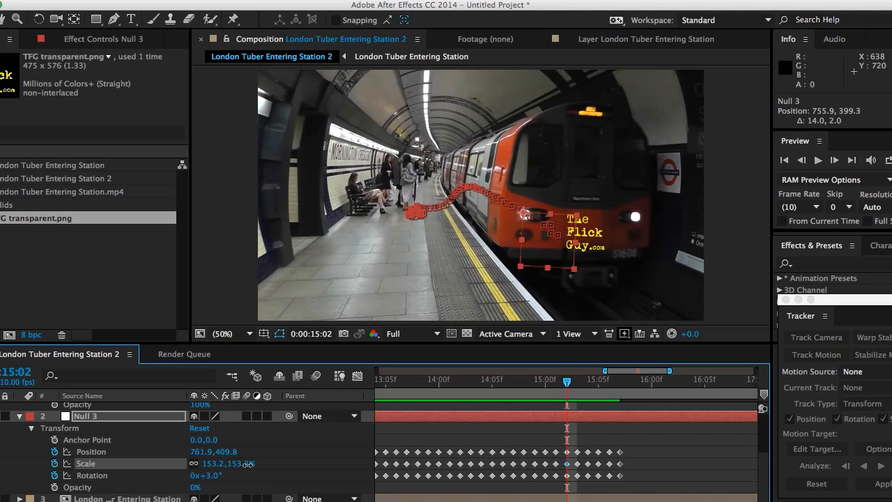
pyautogui.moveTo(248, 464); pyautogui.dragTo(251, 465)
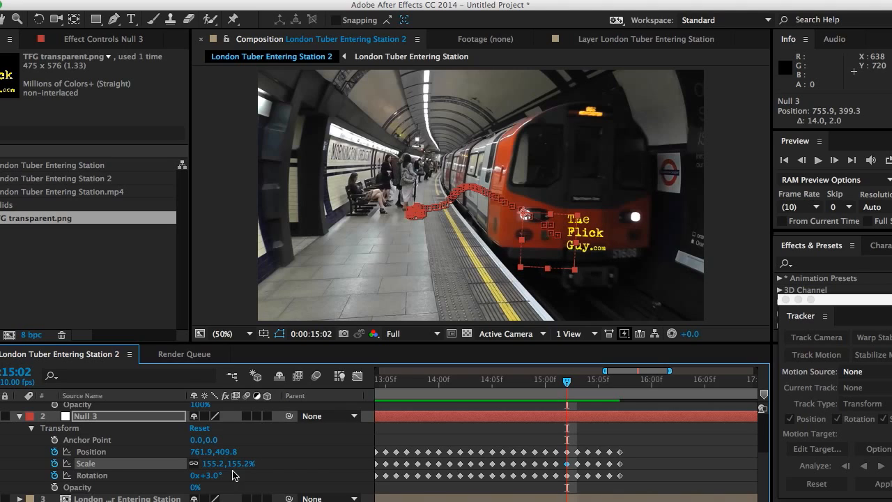
pyautogui.moveTo(218, 474); pyautogui.dragTo(216, 477)
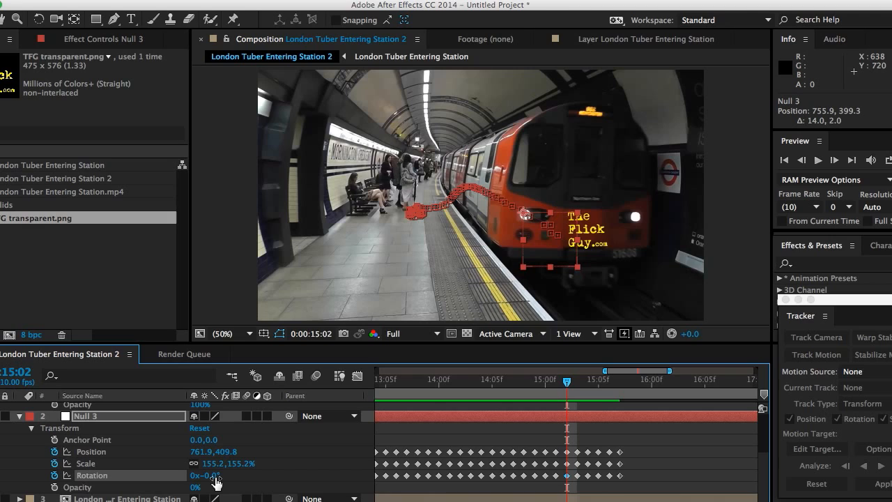
pyautogui.moveTo(217, 475); pyautogui.dragTo(217, 475)
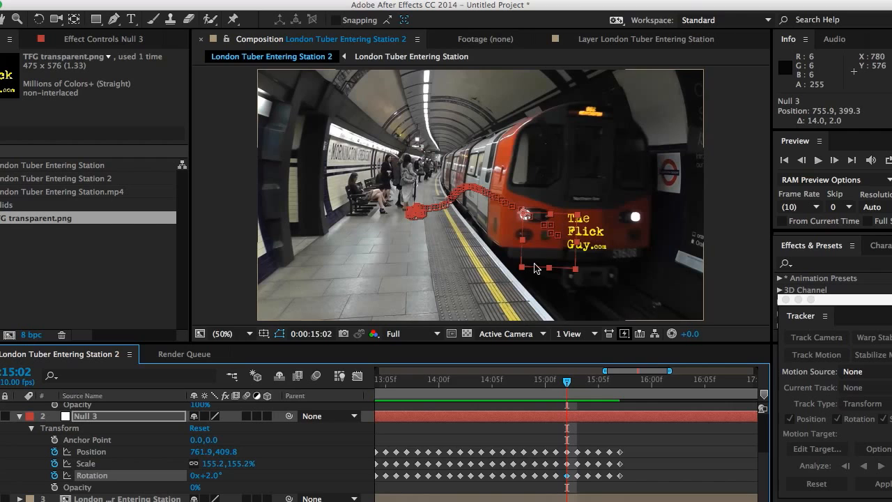
pyautogui.moveTo(546, 257); pyautogui.dragTo(548, 257)
# - Step through nearby frames and adjust Null 3's rotation keyframe at frame 15:01
pyautogui.press('pageup')
pyautogui.press('pageup')
pyautogui.press('pageup')
pyautogui.press('pagedown')
pyautogui.press('pagedown')
pyautogui.press('pagedown')
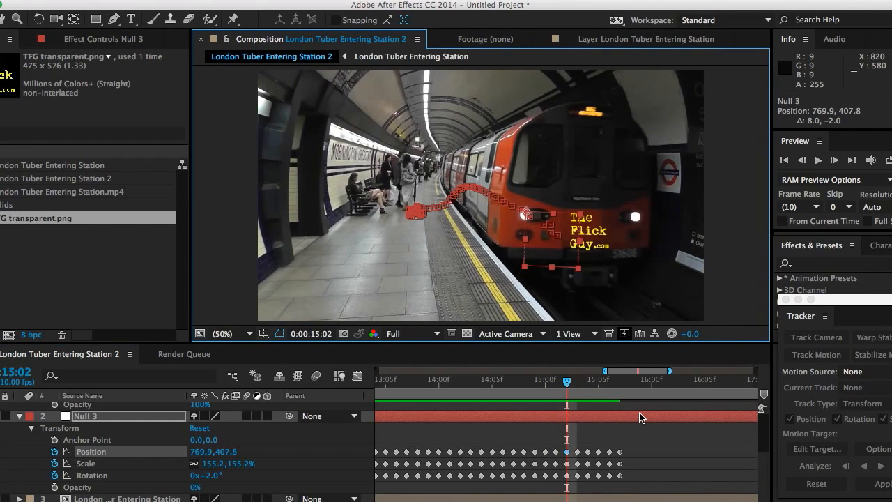
pyautogui.moveTo(212, 475); pyautogui.dragTo(217, 478)
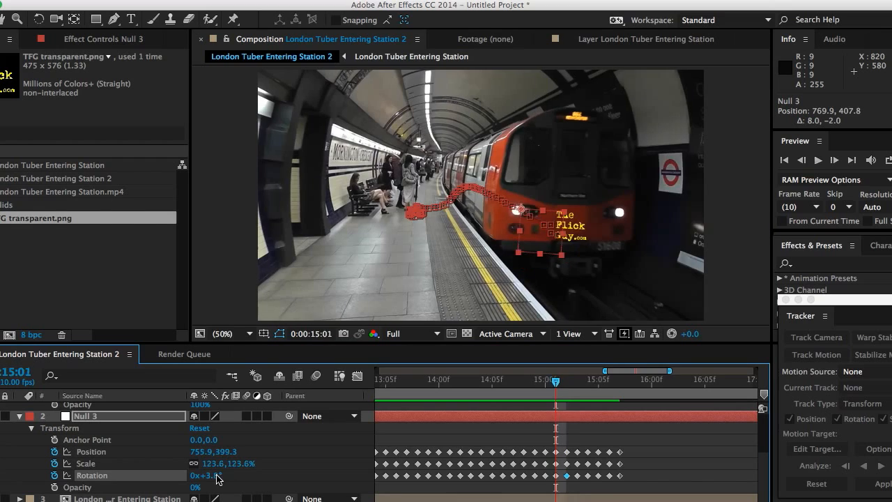
# - Advance a frame, adjust Null 3's rotation, and reposition the null over the train's headlight at frame 15:03
pyautogui.press('pagedown')
pyautogui.moveTo(207, 465)
pyautogui.mouseDown()
pyautogui.moveTo(229, 466)
pyautogui.moveTo(211, 475)
pyautogui.mouseUp()
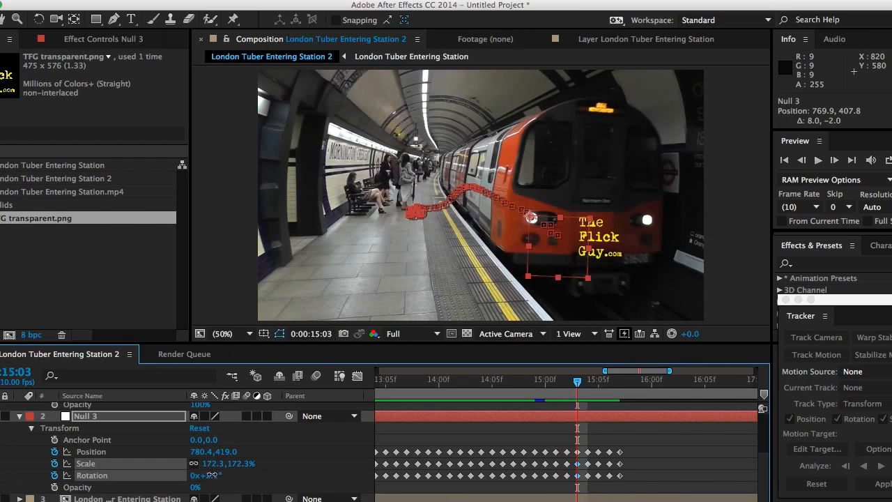
pyautogui.moveTo(540, 263); pyautogui.dragTo(544, 246)
# - Step through the frames around 15:00 and nudge Null 3's position again at frame 15:03
pyautogui.press('pageup')
pyautogui.press('pagedown')
pyautogui.press('pageup')
pyautogui.press('pageup')
pyautogui.press('pageup')
pyautogui.press('pageup')
pyautogui.press('pageup')
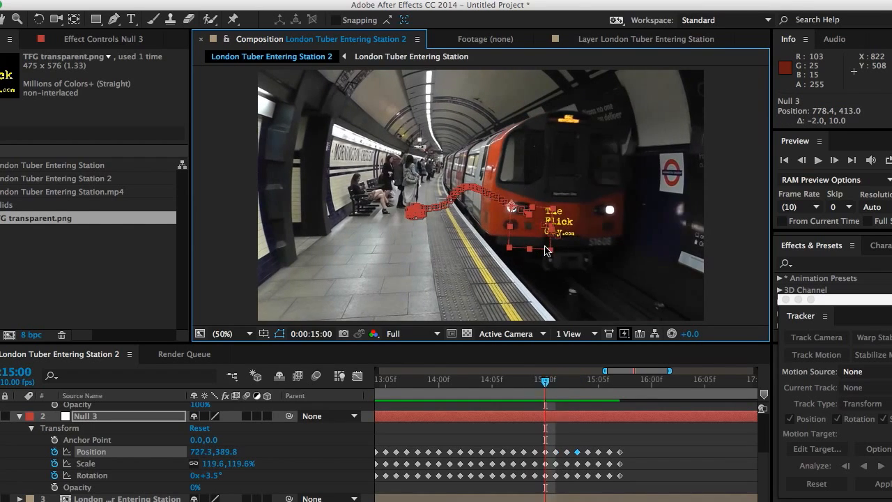
pyautogui.press('pagedown')
pyautogui.press('pagedown')
pyautogui.press('pagedown')
pyautogui.moveTo(544, 246); pyautogui.dragTo(530, 246)
# - At frame 15:04, set Null 3's scale to 175.2%, position to 812.4, 432.4, and adjust its rotation
pyautogui.press('pagedown')
pyautogui.press('pagedown')
pyautogui.press('pagedown')
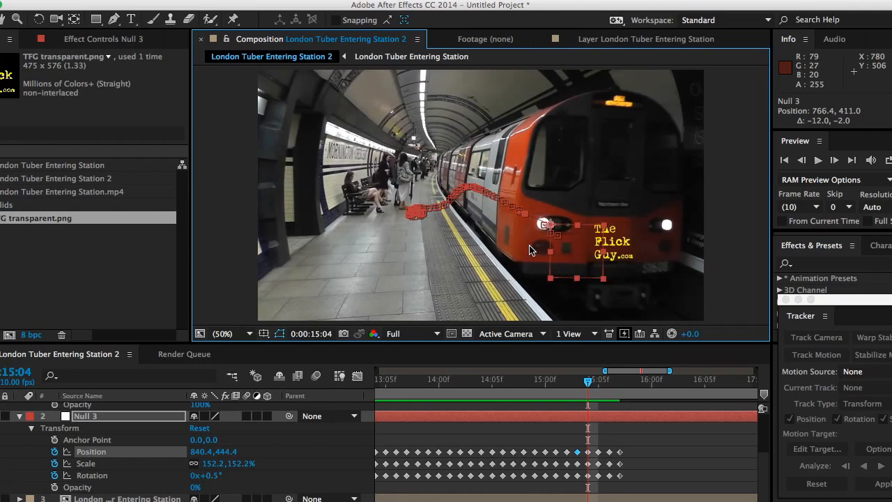
pyautogui.moveTo(237, 463); pyautogui.dragTo(256, 463)
pyautogui.moveTo(554, 271); pyautogui.dragTo(544, 266)
pyautogui.moveTo(208, 477); pyautogui.dragTo(211, 477)
pyautogui.press('pageup')
# - Step through nearby frames, then set Null 3 at frame 15:05 to scale 183.8%, rotation 1.7° and position 840.4, 446.8
pyautogui.press('pagedown')
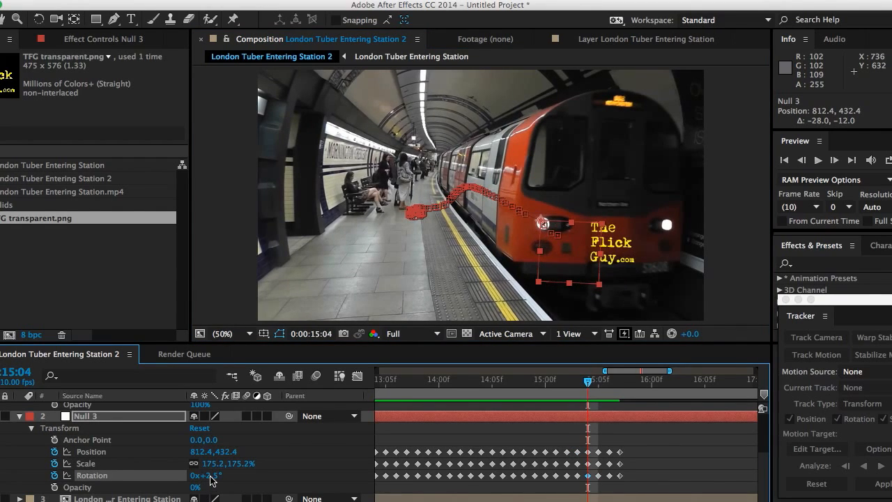
pyautogui.press('pageup')
pyautogui.press('pageup')
pyautogui.press('pagedown')
pyautogui.press('pageup')
pyautogui.press('pageup')
pyautogui.press('pagedown')
pyautogui.press('pagedown')
pyautogui.press('pagedown')
pyautogui.press('pagedown')
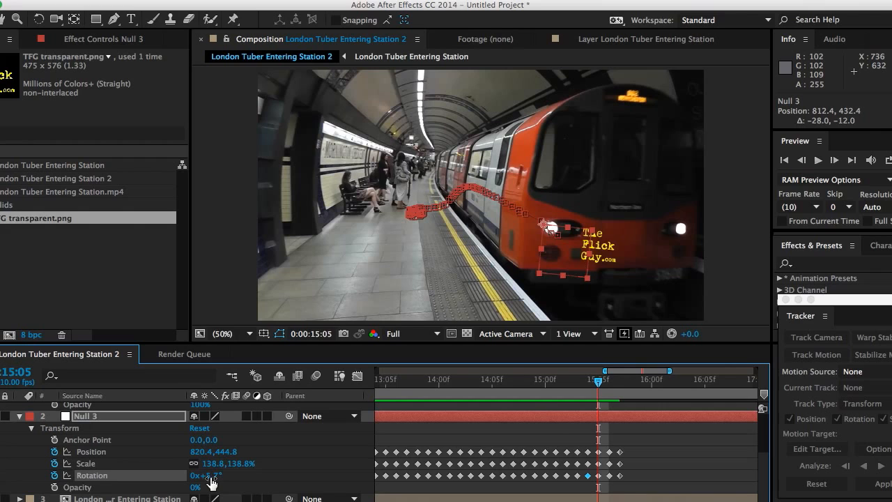
pyautogui.moveTo(209, 463)
pyautogui.mouseDown()
pyautogui.moveTo(247, 466)
pyautogui.moveTo(209, 476)
pyautogui.mouseUp()
pyautogui.moveTo(551, 276); pyautogui.dragTo(557, 277)
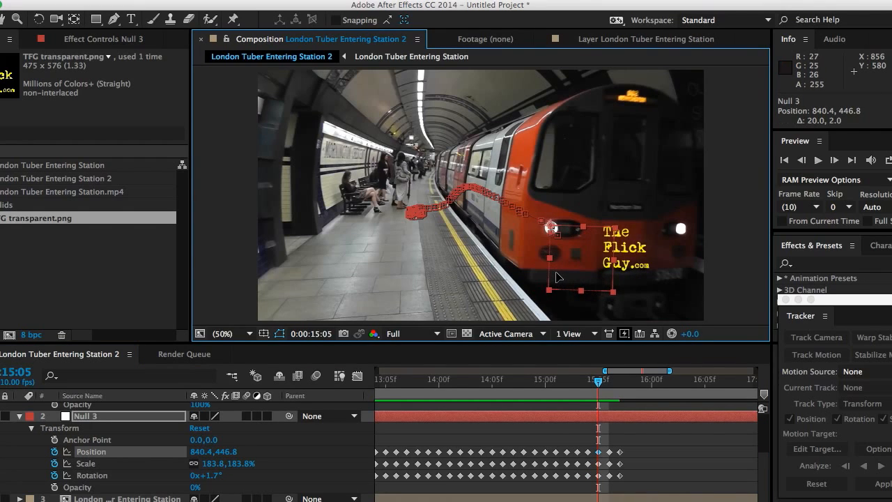
# - At frame 15:06, correct Null 3's flipped rotation and move the null back onto the train's headlight
pyautogui.press('pagedown')
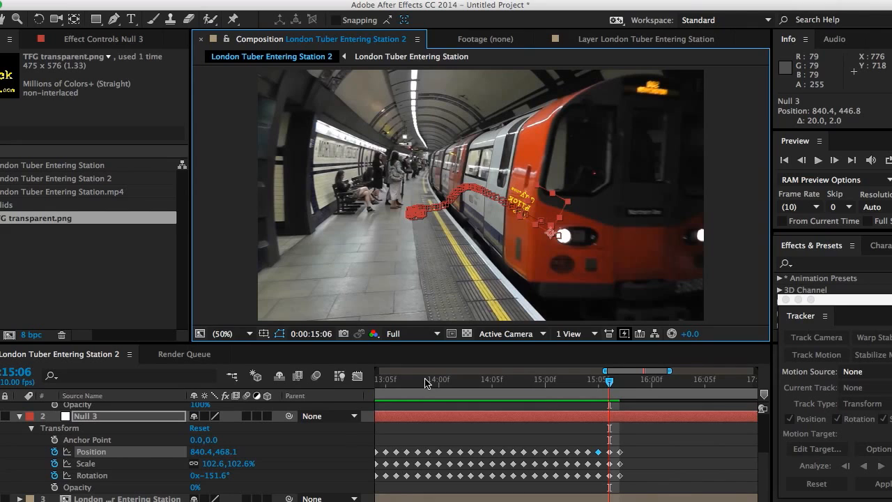
pyautogui.moveTo(207, 475); pyautogui.dragTo(399, 392)
pyautogui.moveTo(558, 300); pyautogui.dragTo(570, 297)
pyautogui.press('pagedown')
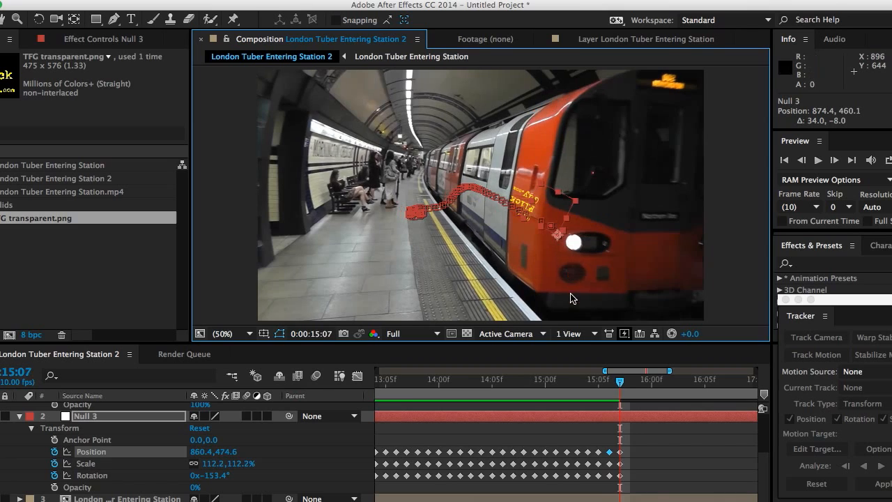
# - At frame 15:07, correct Null 3's rotation and move the null along the train front
pyautogui.moveTo(222, 478); pyautogui.dragTo(310, 468)
pyautogui.moveTo(568, 304); pyautogui.dragTo(619, 325)
pyautogui.press('pageup')
pyautogui.press('pagedown')
pyautogui.press('pagedown')
# - At frame 15:09, set Null 3's scale to 248.2% and move it to position 1014.4, 586.6
pyautogui.moveTo(230, 464); pyautogui.dragTo(242, 464)
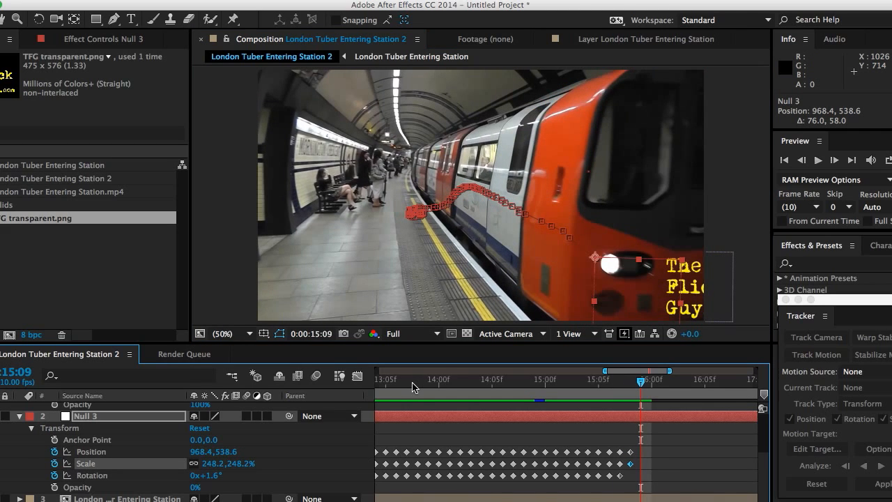
pyautogui.moveTo(623, 305); pyautogui.dragTo(639, 322)
pyautogui.press('pagedown')
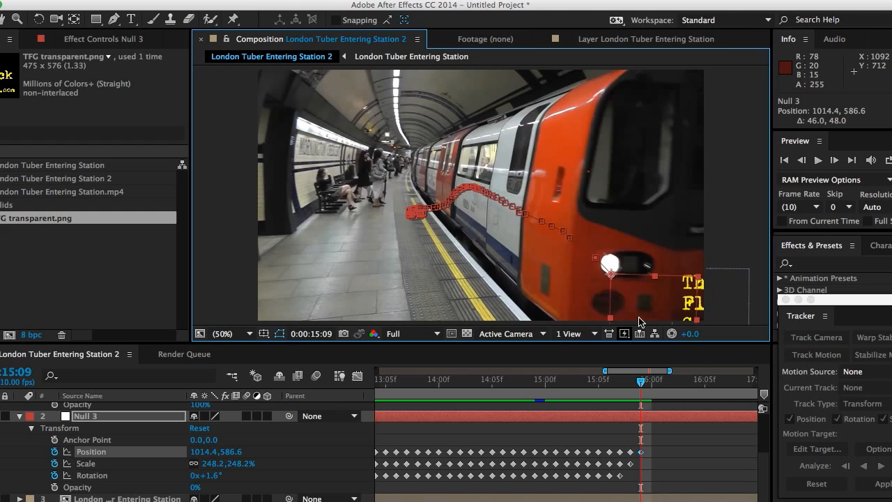
# - Reposition Null 3 on the following frame, then step back through the frames to 15:05
pyautogui.press('pagedown')
pyautogui.moveTo(650, 289); pyautogui.dragTo(675, 310)
pyautogui.press('pageup')
pyautogui.press('pageup')
pyautogui.press('pageup')
pyautogui.press('pageup')
pyautogui.press('pageup')
pyautogui.press('pageup')
pyautogui.press('pageup')
pyautogui.press('pageup')
pyautogui.press('pageup')
pyautogui.press('pagedown')
pyautogui.press('pagedown')
pyautogui.press('pagedown')
pyautogui.press('pagedown')
pyautogui.press('pagedown')
pyautogui.press('pagedown')
pyautogui.press('pagedown')
pyautogui.press('pagedown')
pyautogui.press('pagedown')
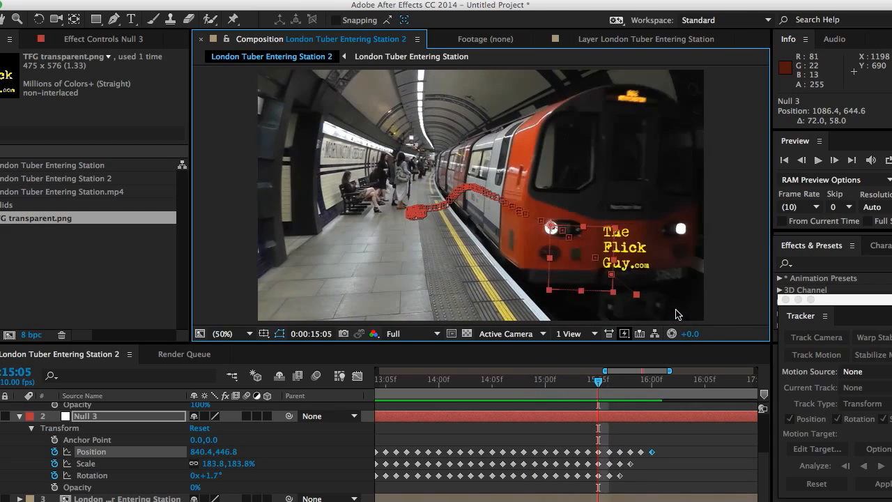
# - Go to 2 seconds and set the TFG transparent.png layer's opacity to 0%
pyautogui.scroll(5, 352, 446)
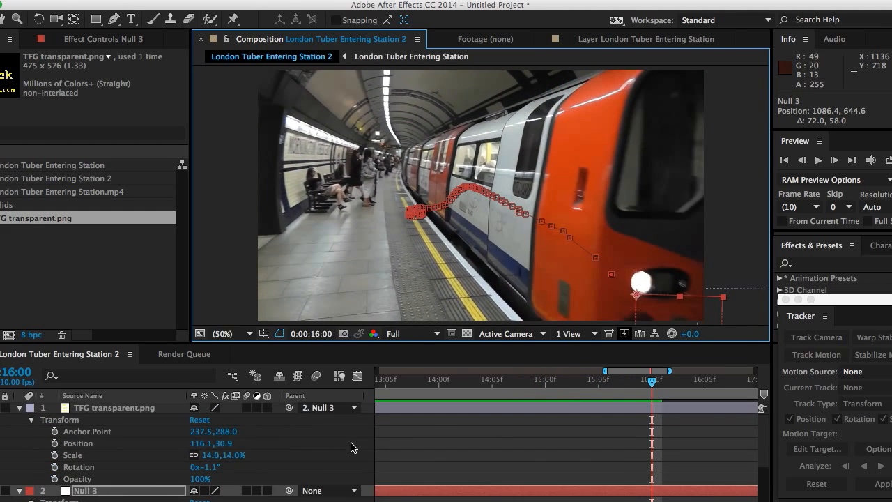
pyautogui.scroll(-2, 352, 445)
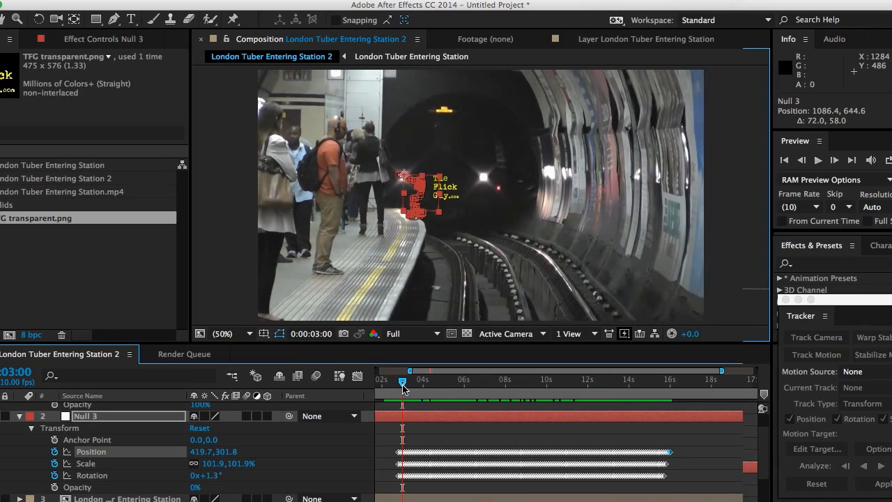
pyautogui.moveTo(402, 383); pyautogui.dragTo(420, 416)
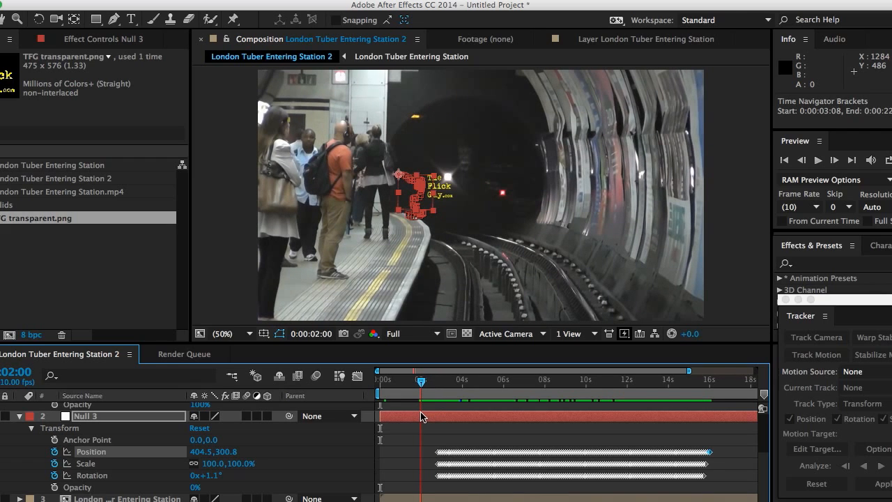
pyautogui.scroll(3, 217, 455)
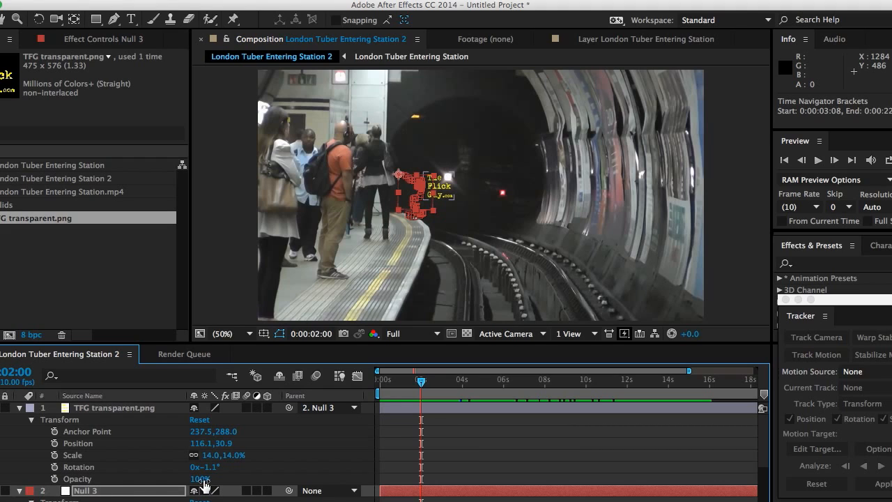
pyautogui.moveTo(201, 479); pyautogui.dragTo(104, 473)
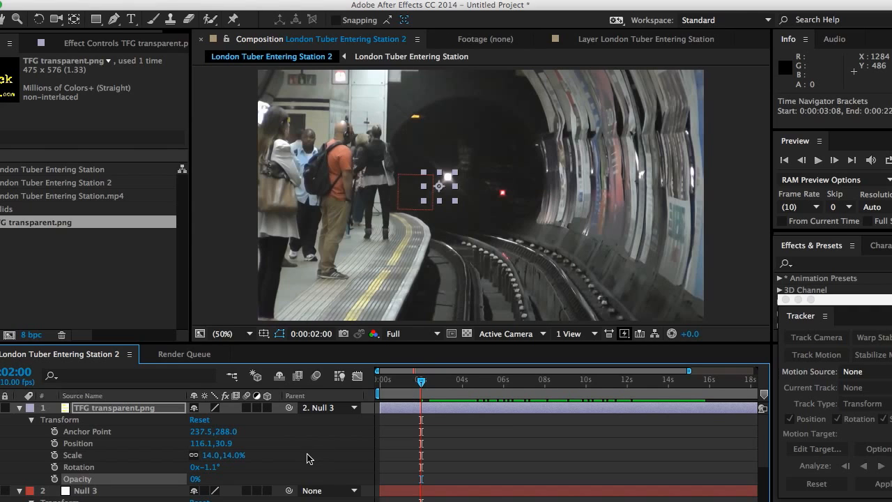
# - At 3 seconds, add an opacity keyframe of 0% to the TFG transparent.png layer
pyautogui.moveTo(421, 383); pyautogui.dragTo(441, 386)
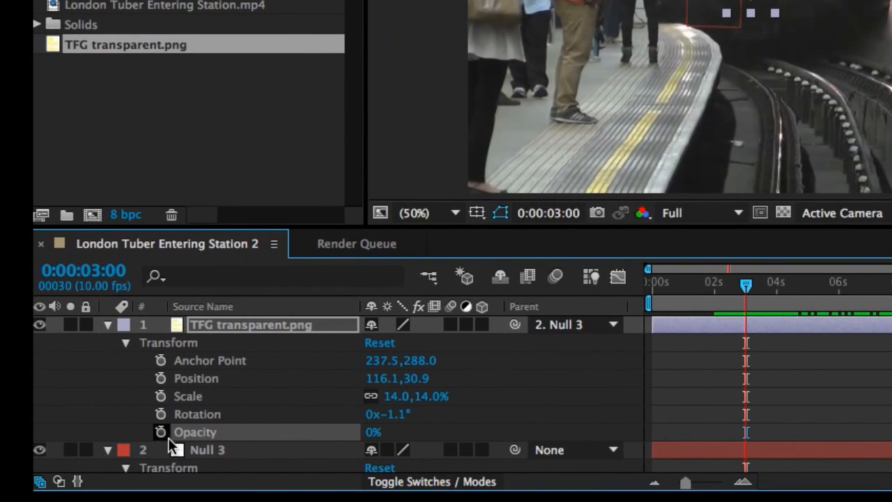
pyautogui.click(161, 432)
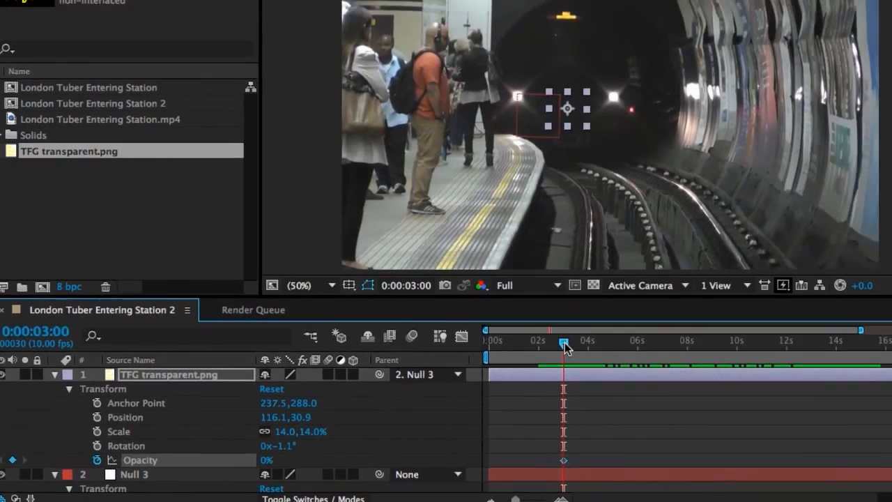
pyautogui.click(749, 291)
# - At 4 seconds, set the logo layer's opacity to 74%, then move to 6:06 to review the fade-in
pyautogui.moveTo(443, 385); pyautogui.dragTo(463, 388)
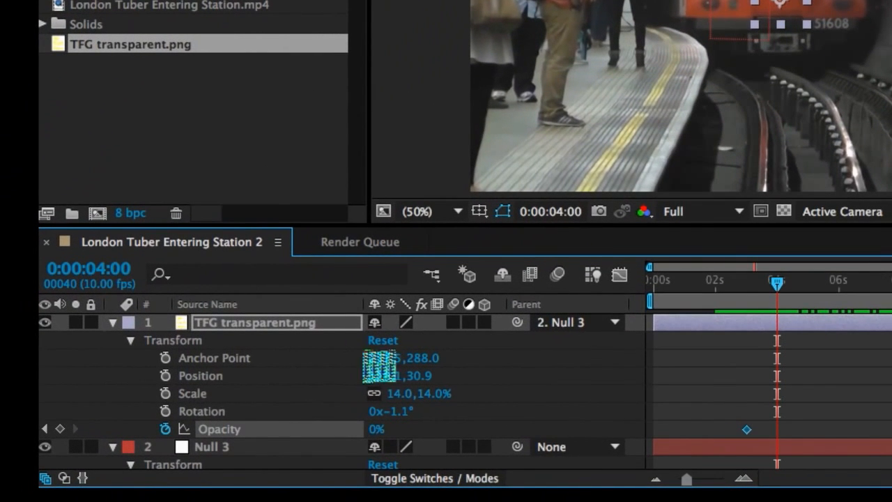
pyautogui.moveTo(372, 428); pyautogui.dragTo(456, 434)
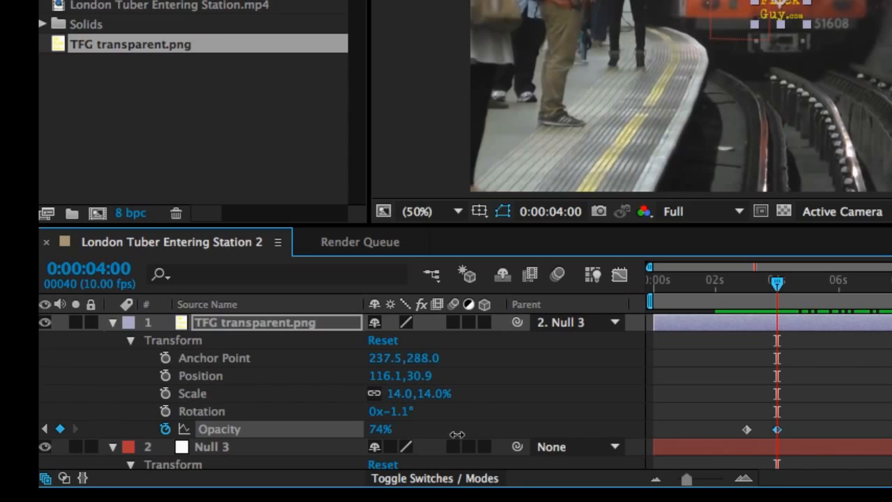
pyautogui.moveTo(456, 434); pyautogui.dragTo(456, 434)
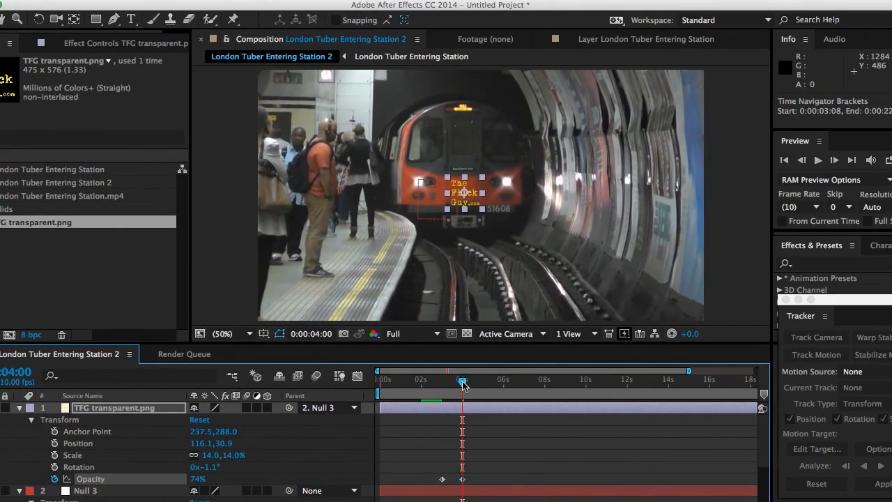
pyautogui.moveTo(481, 374); pyautogui.dragTo(517, 405)
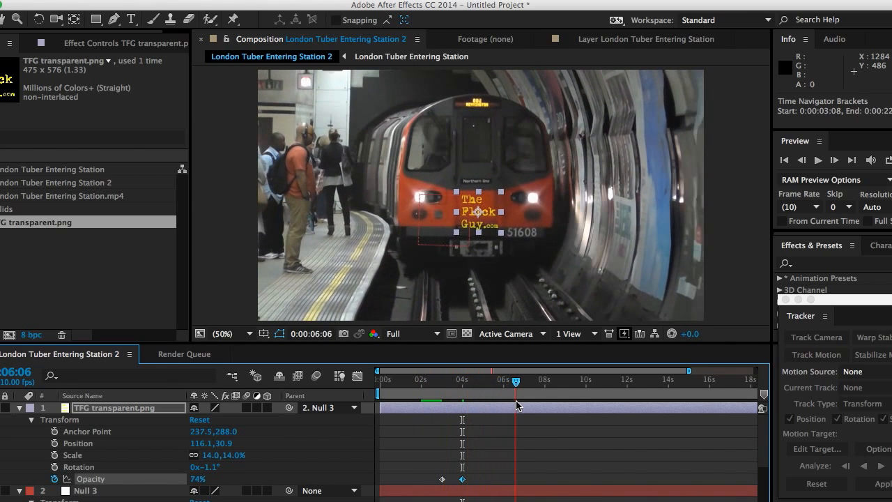